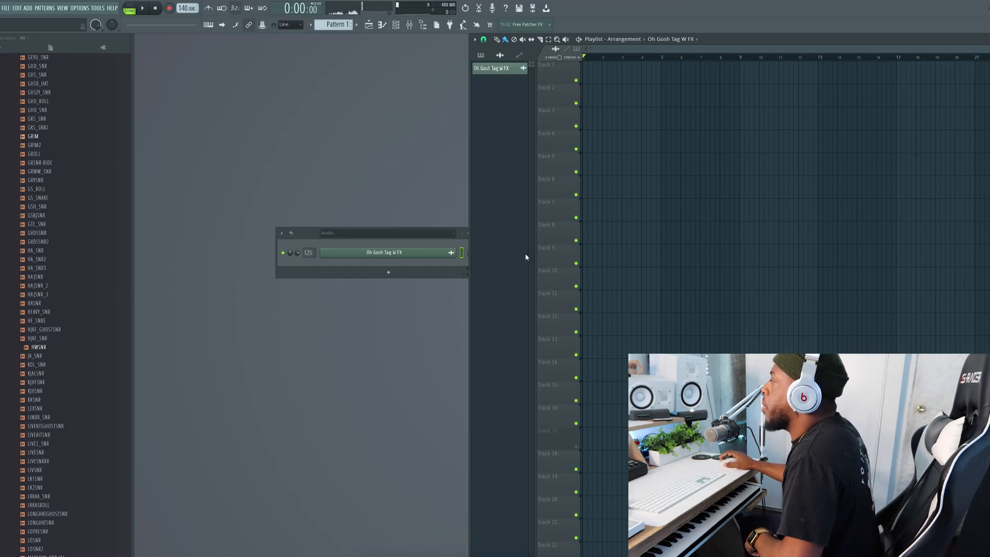
Insert a Keyscape instrument channel into the channel rack
right_click(417, 259)
mouse_move(477, 318)
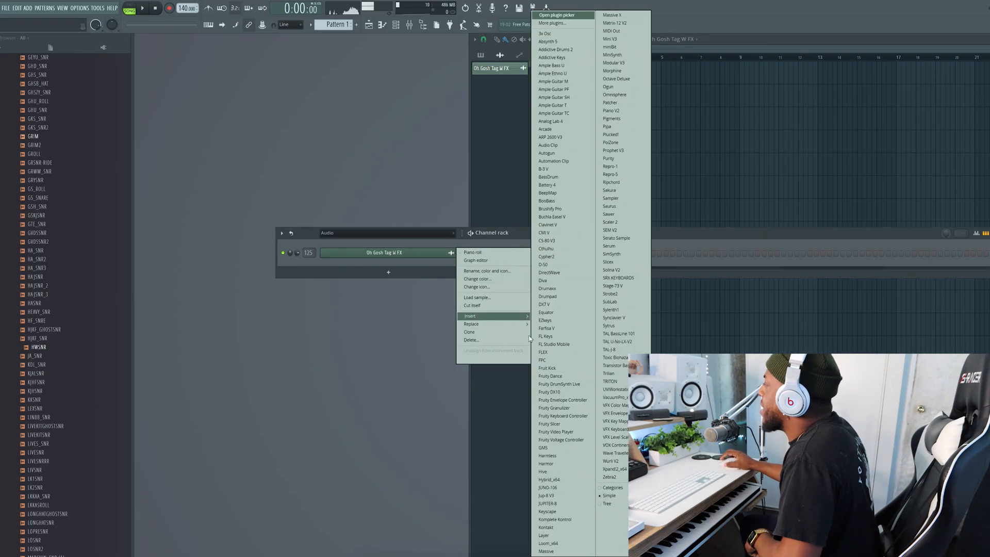
left_click(560, 508)
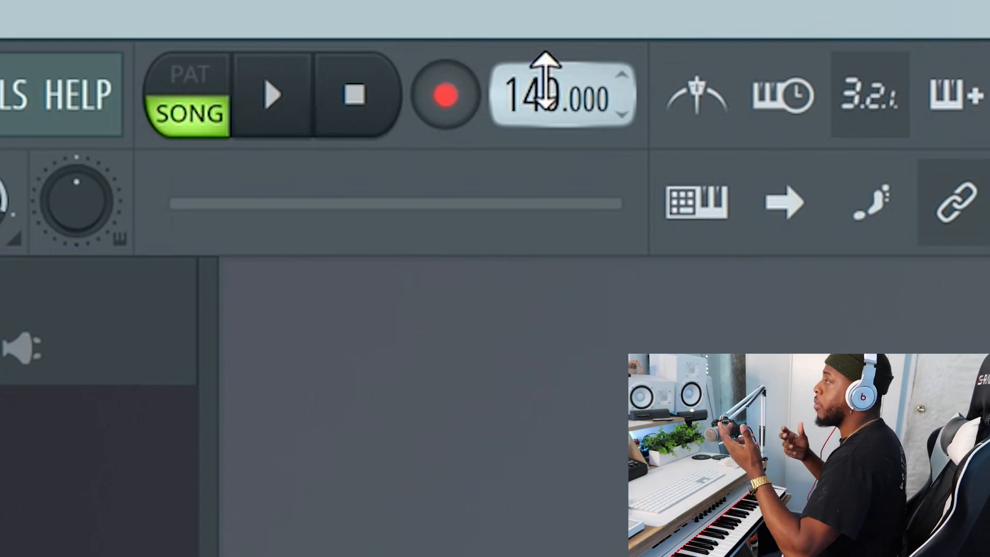
Set the project tempo to 100 BPM
left_click_drag(545, 78, 546, 97)
key("space")
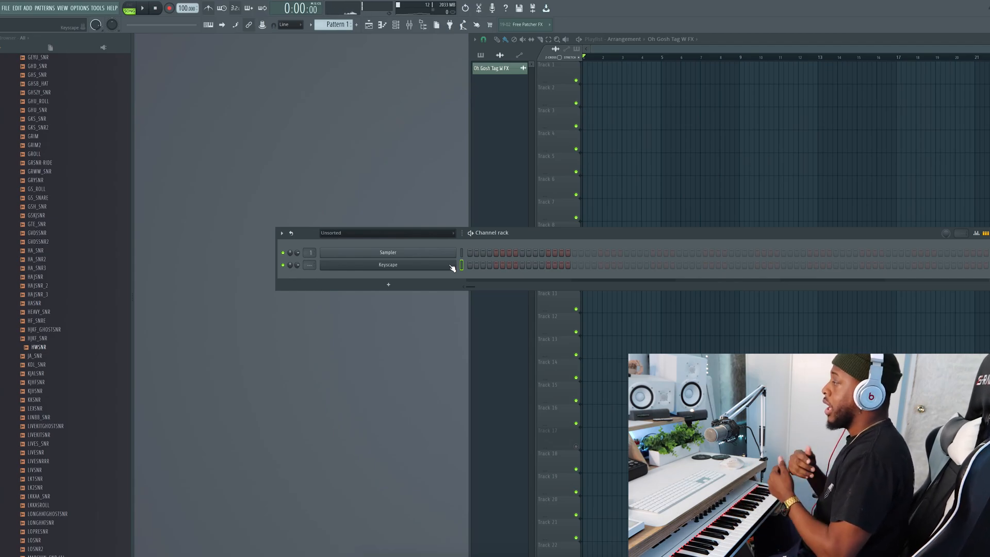
Route the Keyscape channel to mixer track 21
left_click(451, 268)
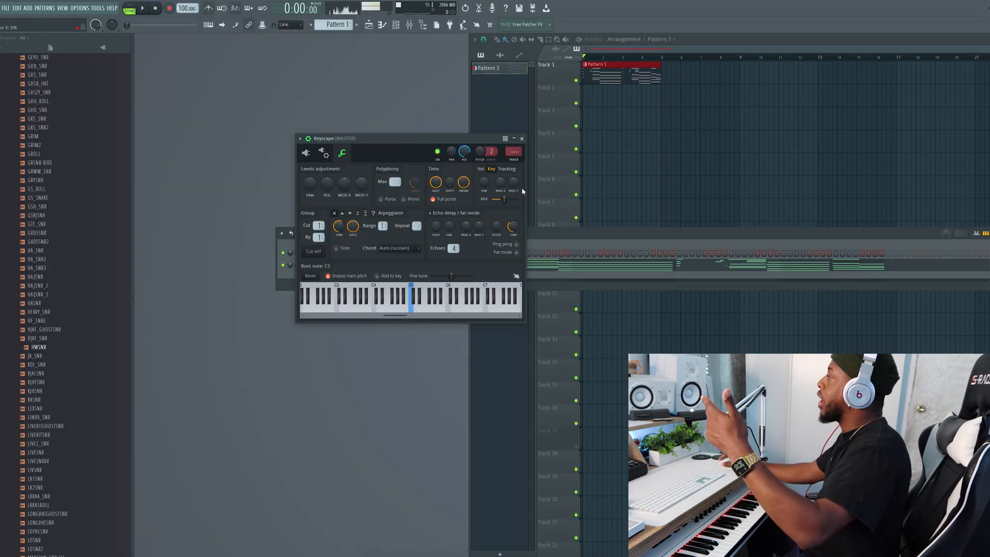
double_click(514, 151)
left_click_drag(514, 151, 514, 121)
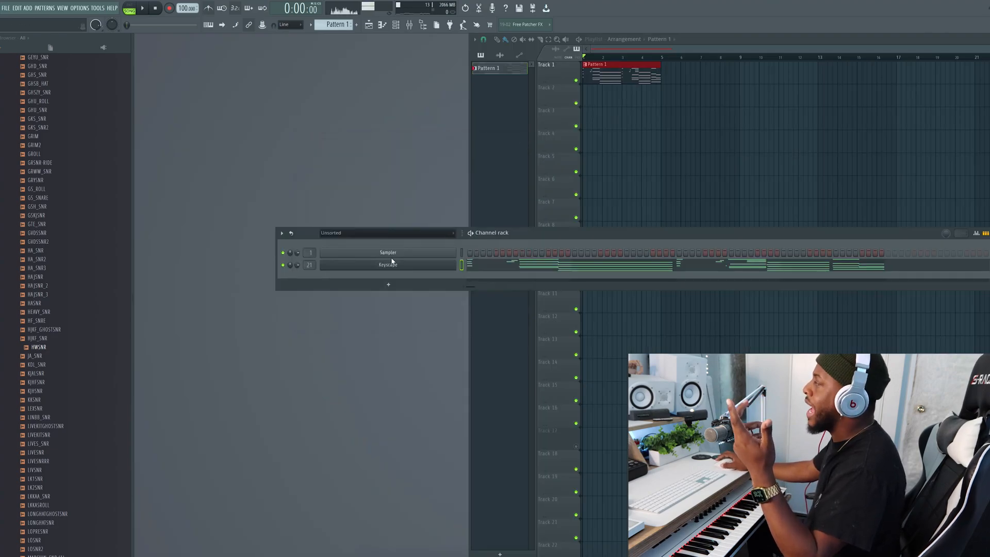
Insert an Xpand!2 channel and load its Soft Leads preset +32 Ducky
right_click(392, 265)
mouse_move(500, 319)
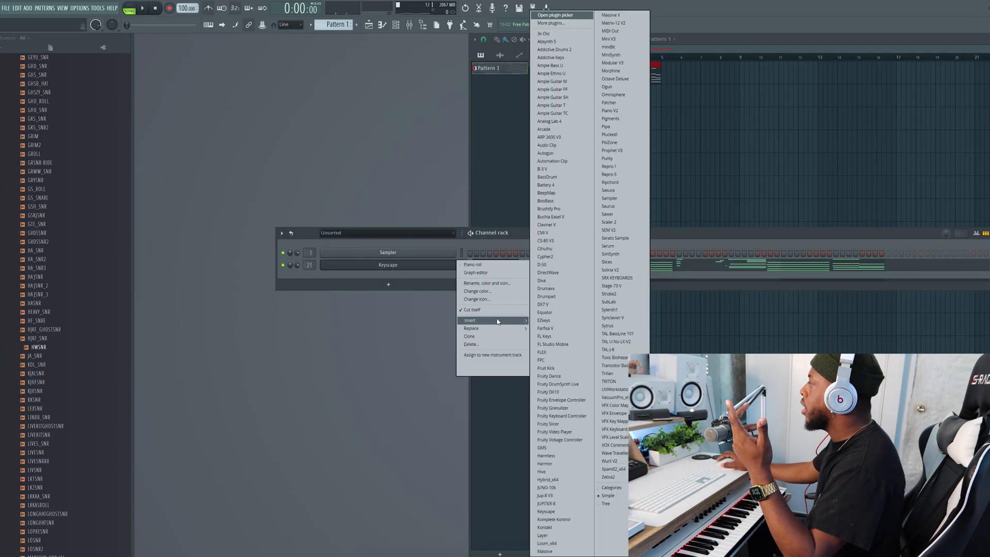
left_click(613, 469)
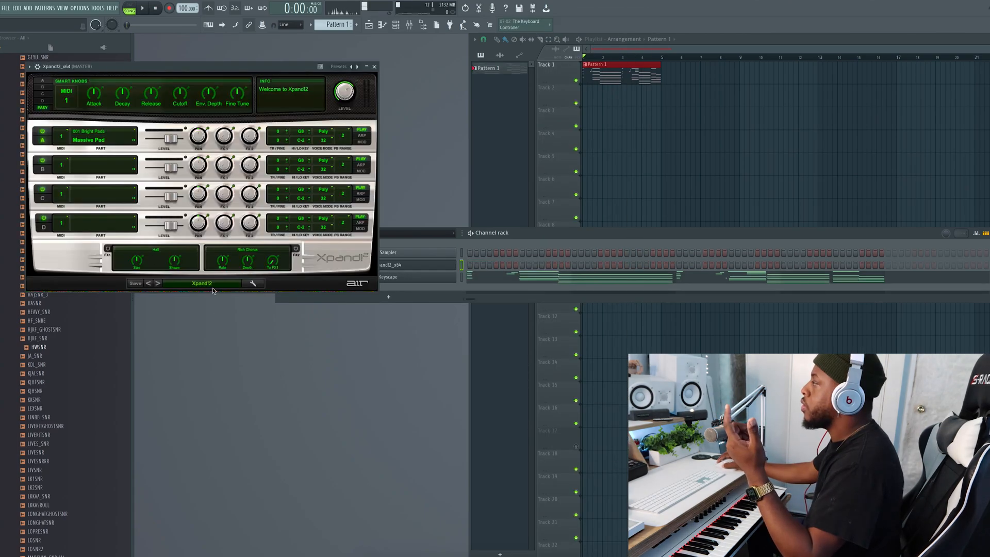
left_click(209, 284)
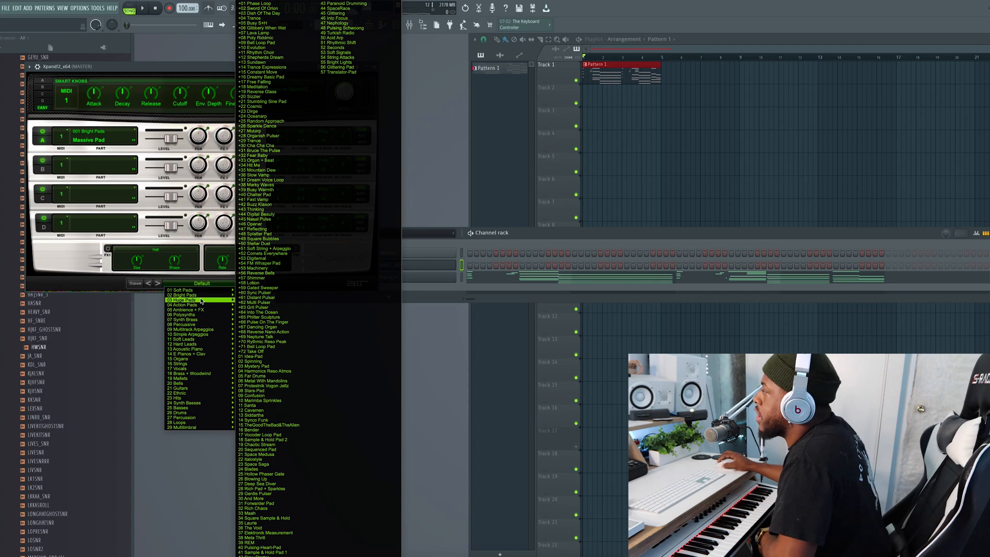
mouse_move(204, 341)
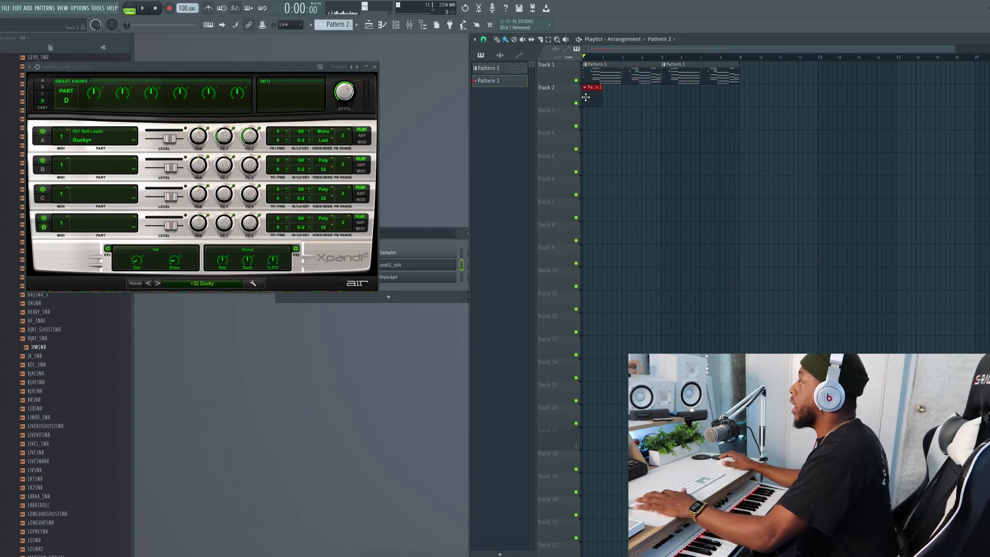
Record an eight-bar Ducky lead melody into Pattern 2 on playlist Track 2 and close the Xpand!2 window
key("r")
key("space")
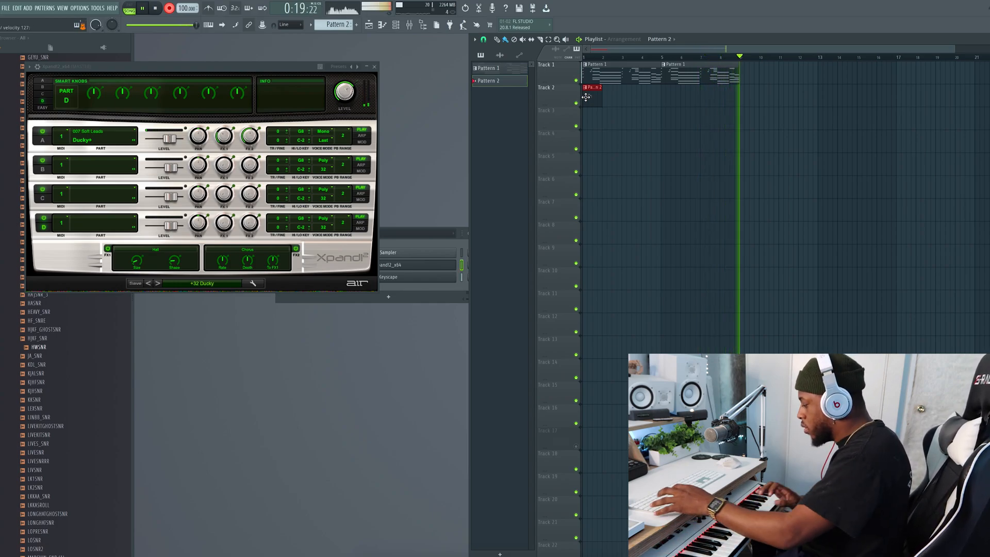
key("space")
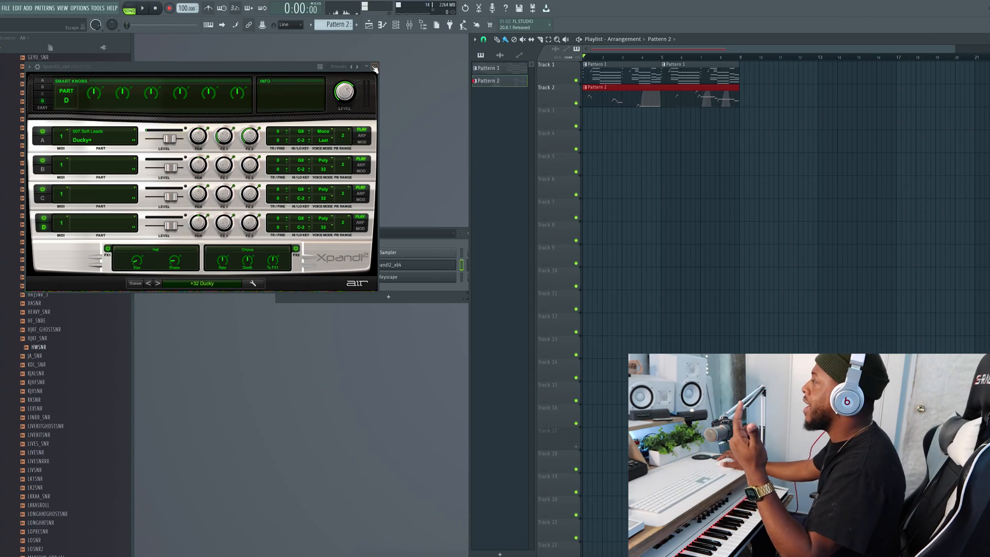
left_click(374, 67)
Insert a Trilian channel and record its four-bar part as Pattern 3 on playlist Track 3
right_click(453, 265)
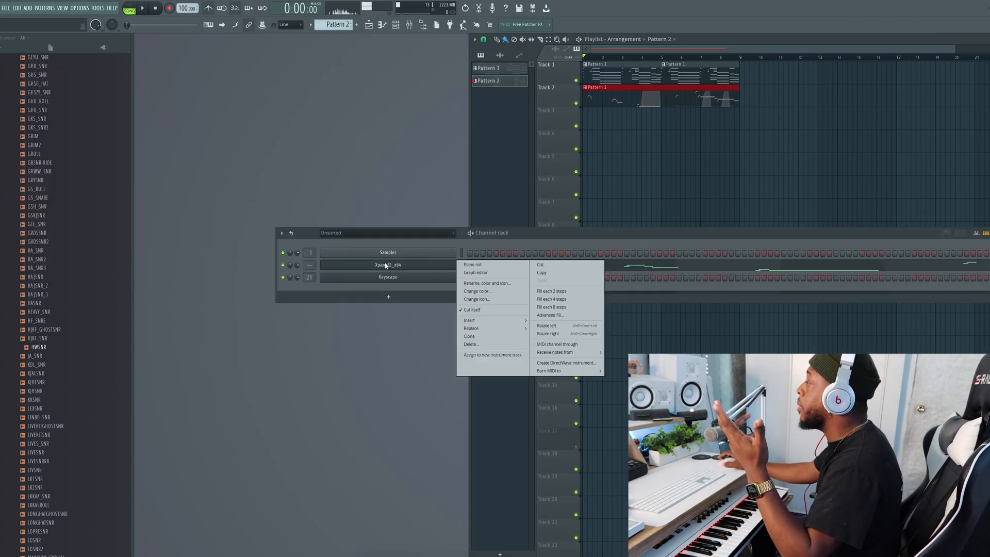
mouse_move(503, 321)
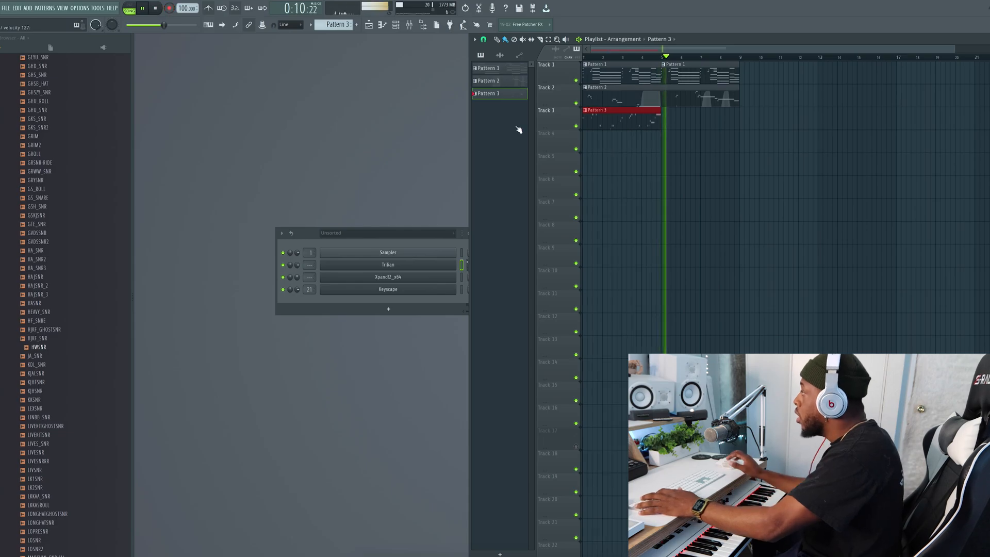
key("space")
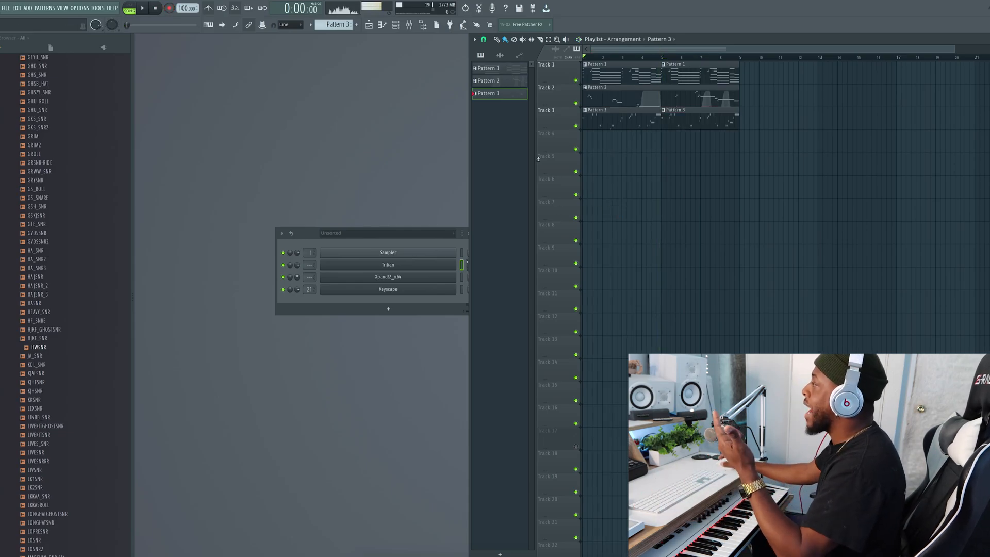
Route the Xpand!2 channel to mixer track 22 and select that track in the mixer
left_click(376, 241)
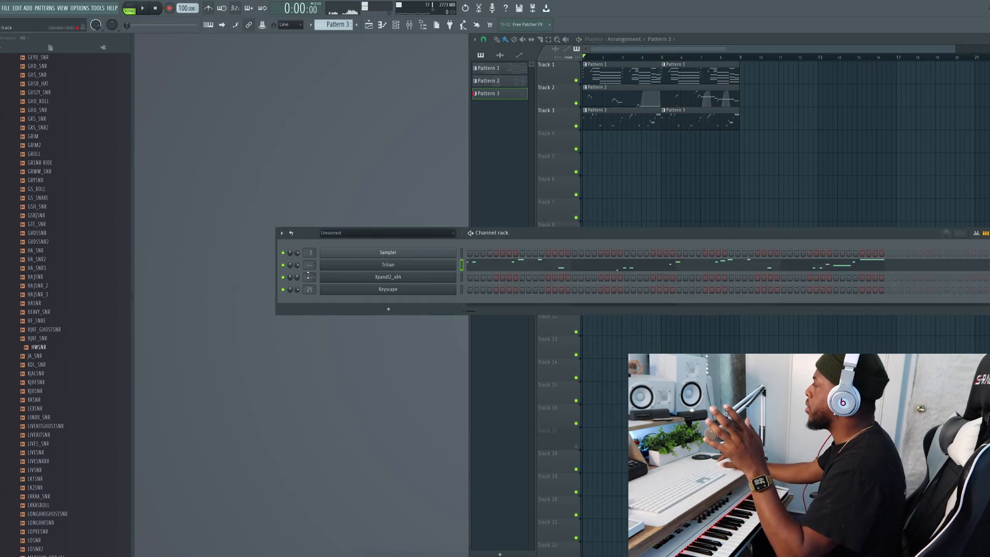
key("F9")
mouse_move(339, 304)
left_mouse_down()
mouse_move(365, 304)
mouse_move(339, 305)
left_mouse_up()
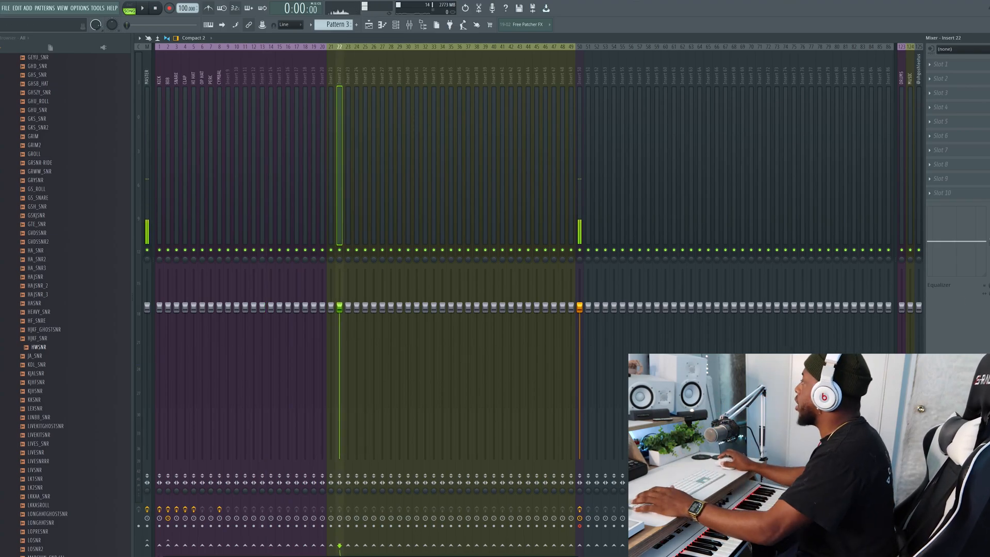
Load OneKnob Filter Stereo in slot 5 of mixer insert 22 and turn its filter knob down to about 5 during playback
left_click(946, 127)
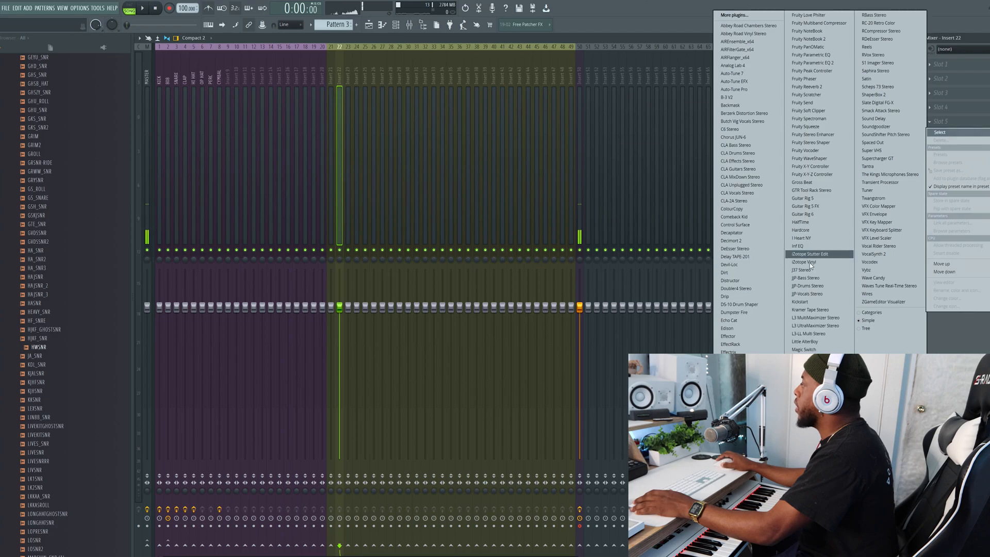
left_click(813, 445)
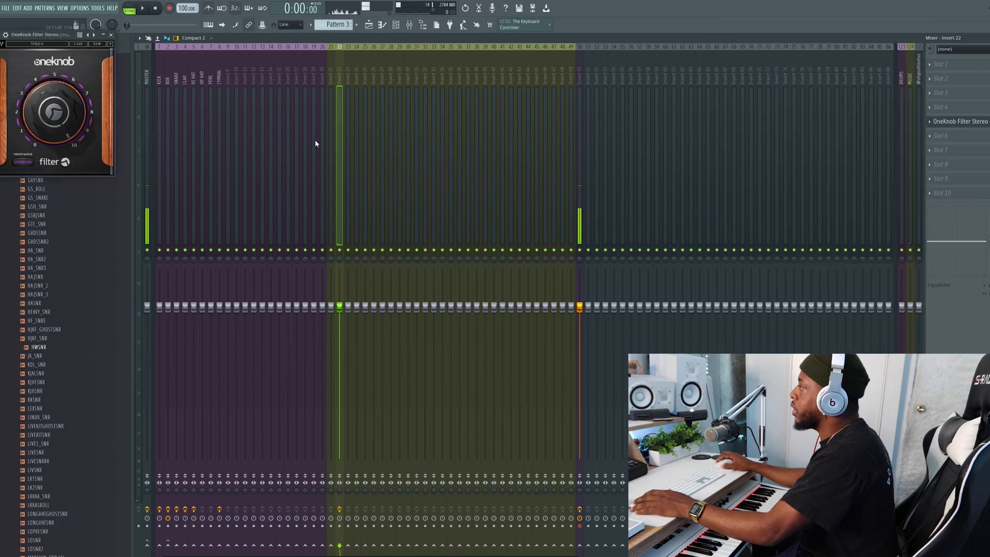
key("space")
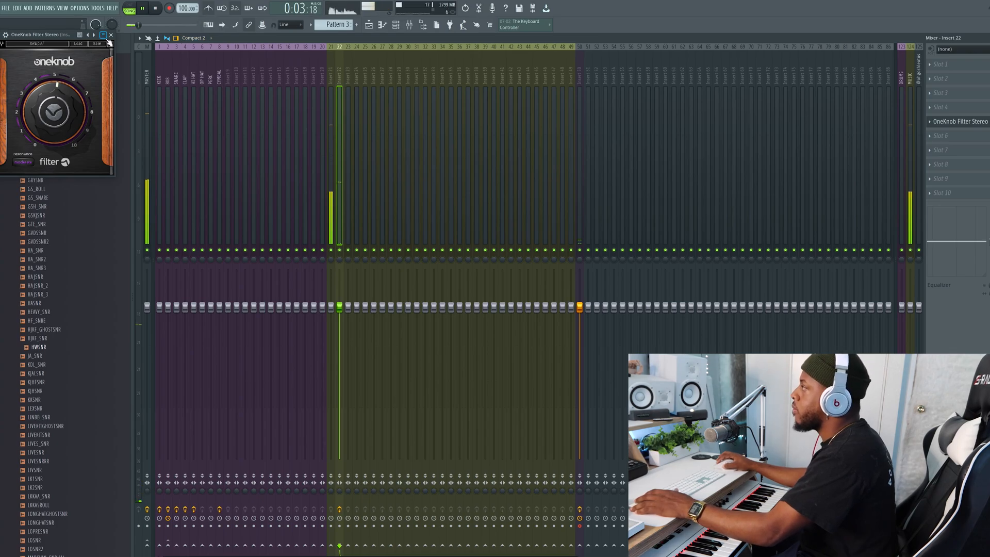
left_click(110, 35)
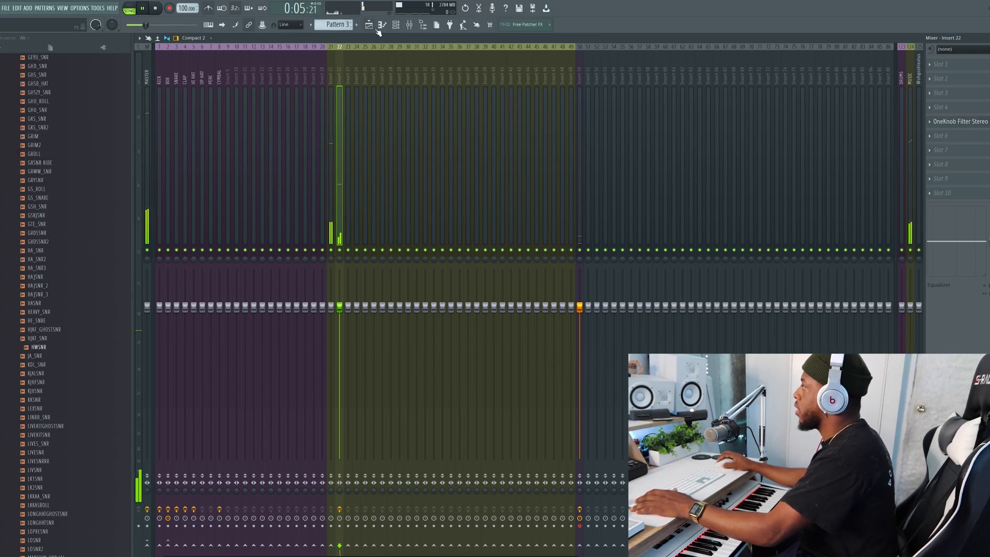
Route the Trilian channel to mixer track 23
left_click(396, 25)
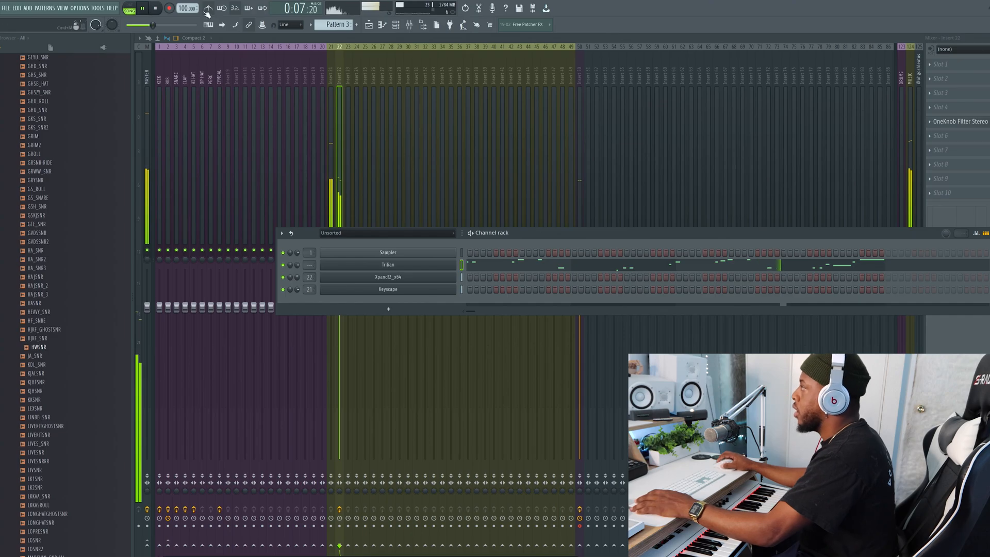
key("F6")
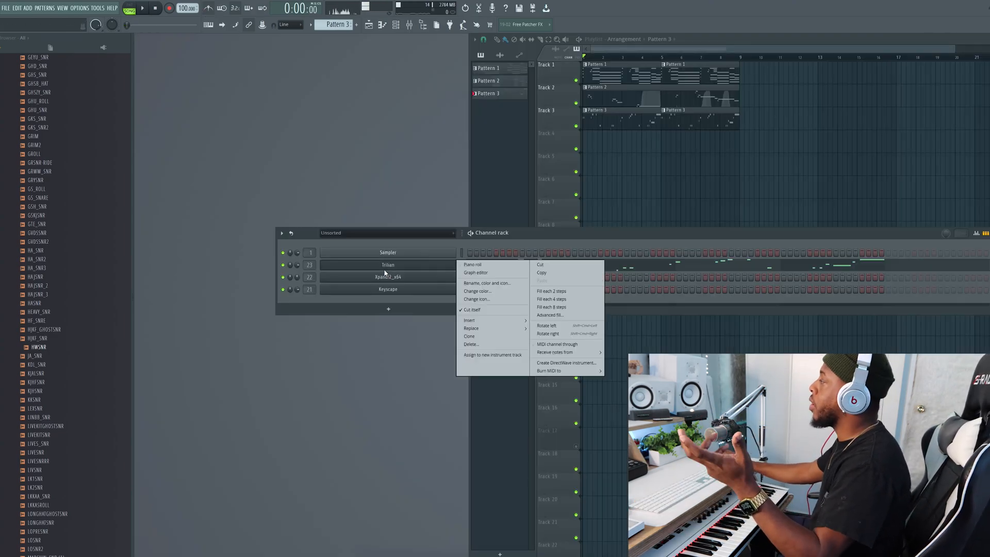
Insert a second Keyscape channel with the Wing Upright acoustic piano patch
right_click(456, 263)
mouse_move(499, 323)
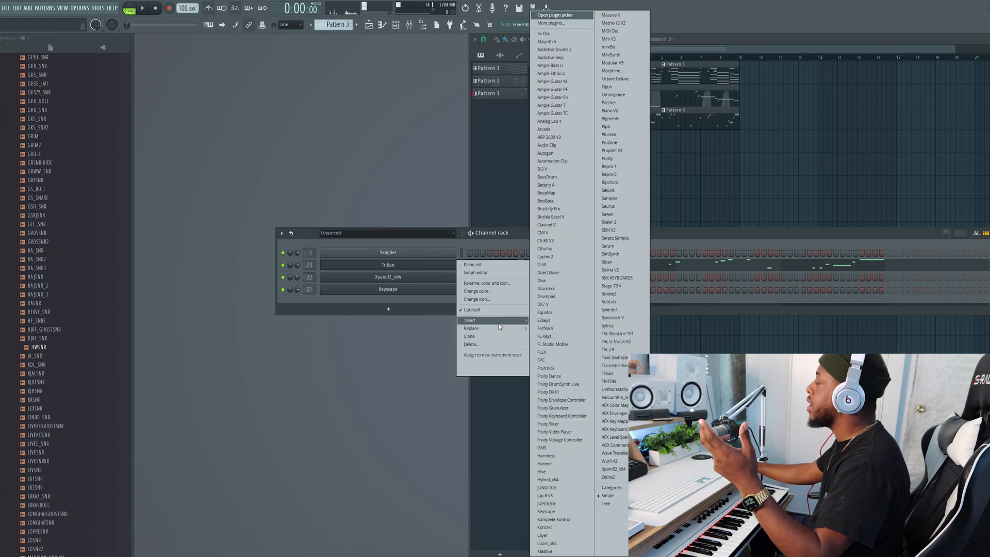
left_click(541, 511)
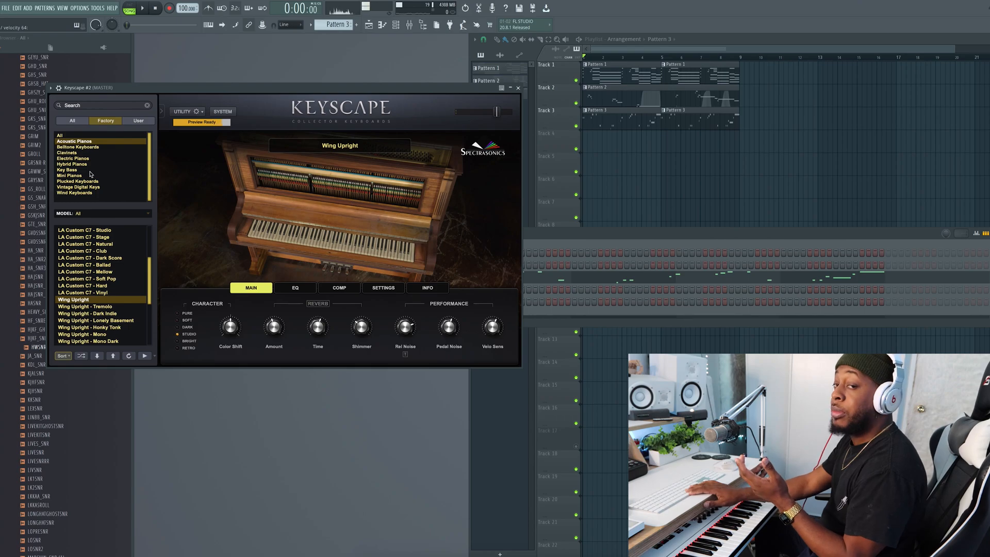
Record an eight-bar upright piano part into Pattern 4 on playlist Track 4
left_click(549, 138)
key("space")
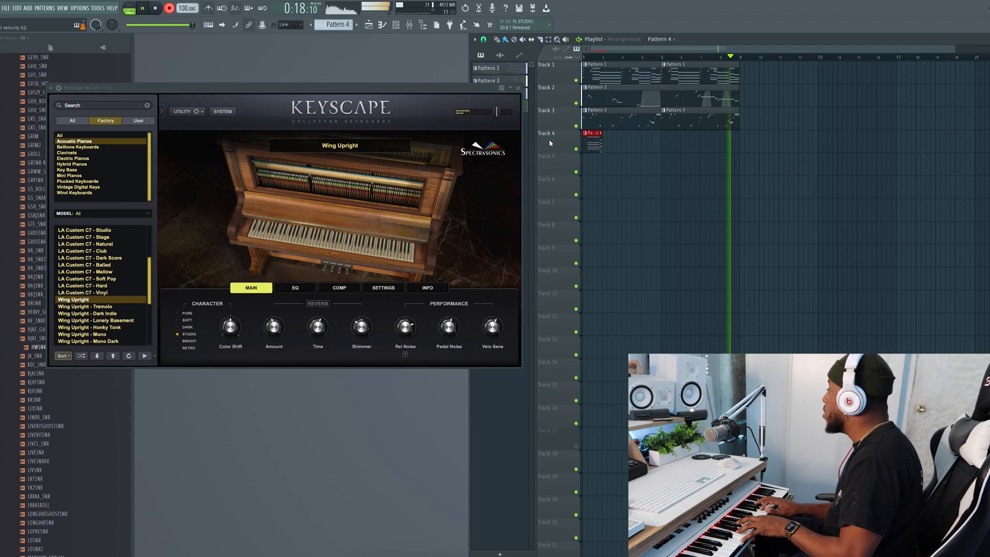
key("space")
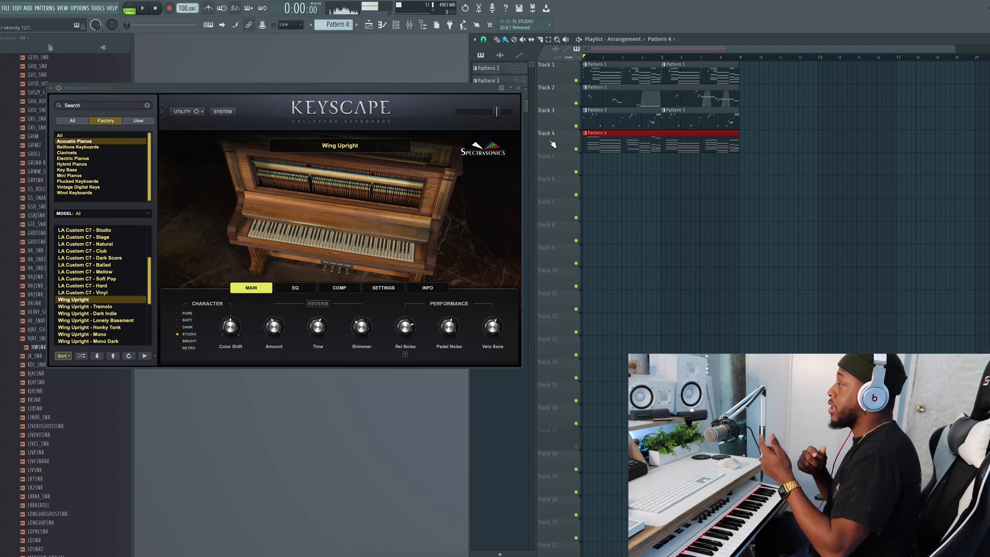
Find the Slapisode Drumkit among the OH GOSH LEOTUS KITS and add Slapisode Zoom Kick and Slapisode Madness Snare to the channel rack
scroll(33, 304, "down", 1)
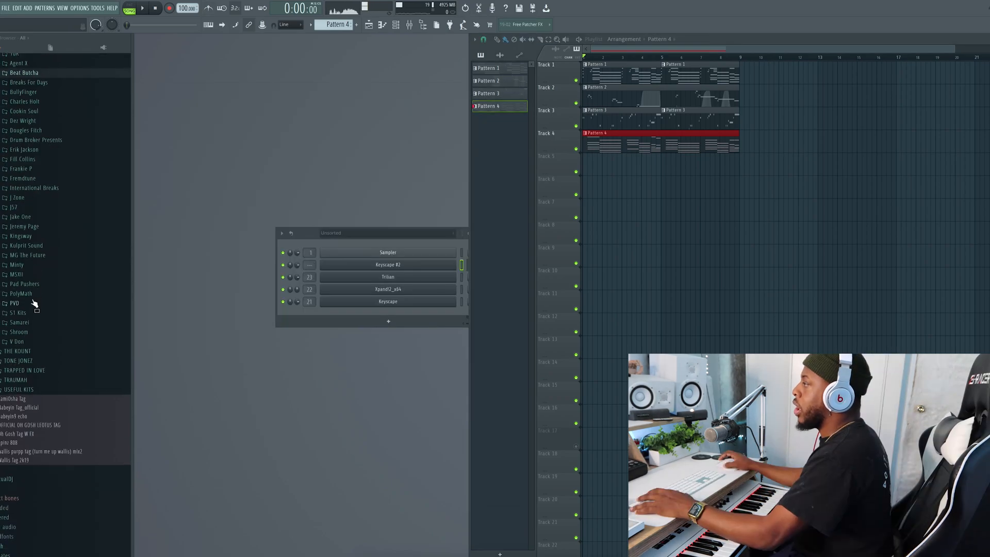
scroll(33, 356, "up", 8)
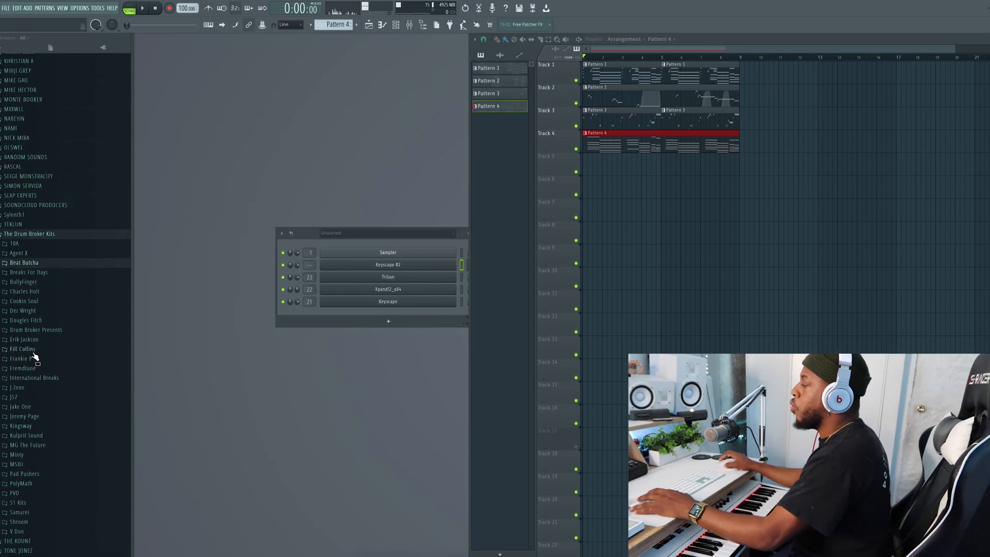
scroll(33, 357, "down", 8)
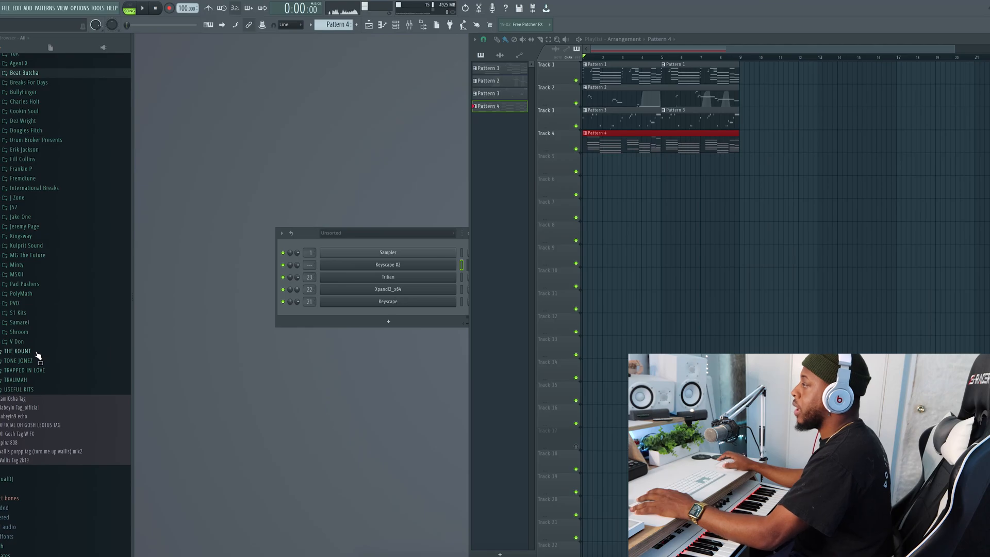
scroll(37, 358, "up", 10)
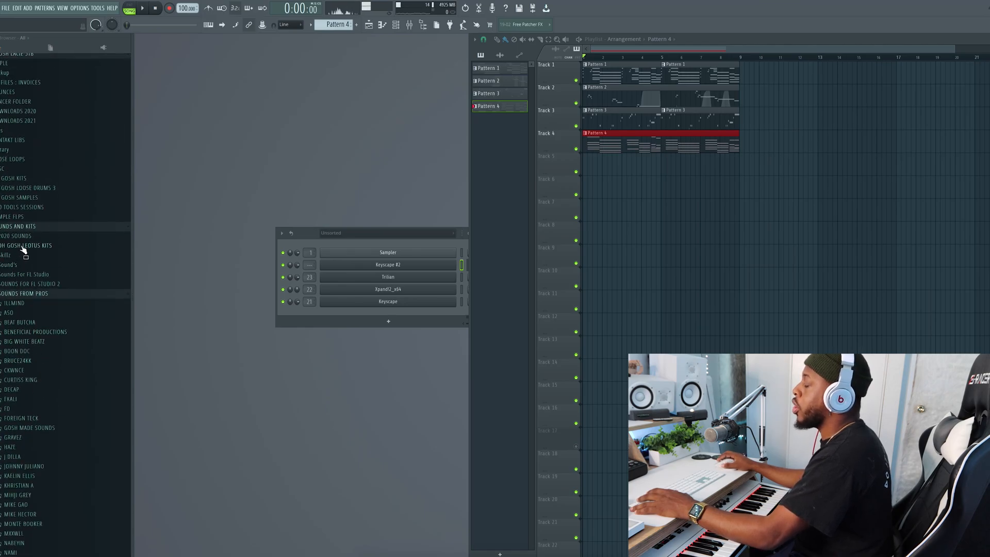
left_click(31, 294)
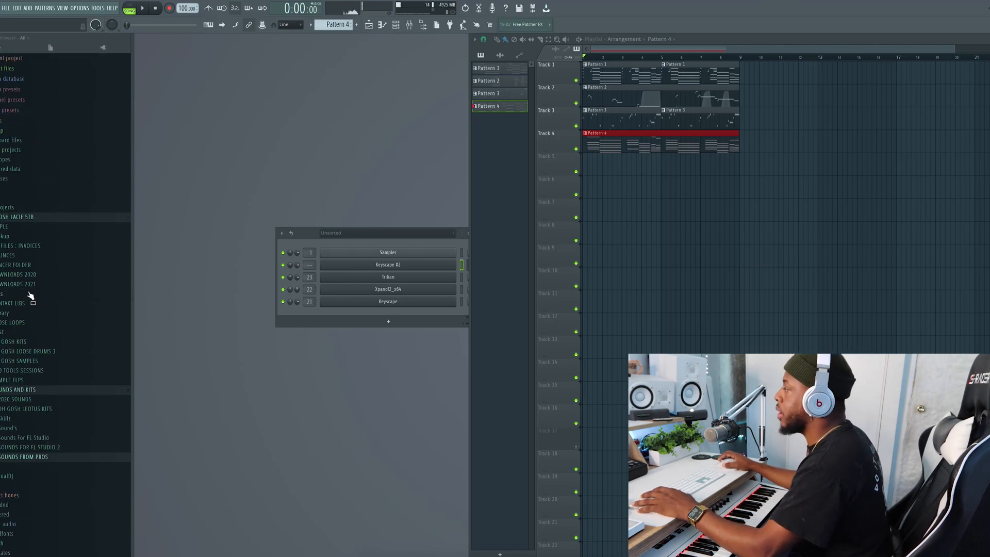
left_click(46, 492)
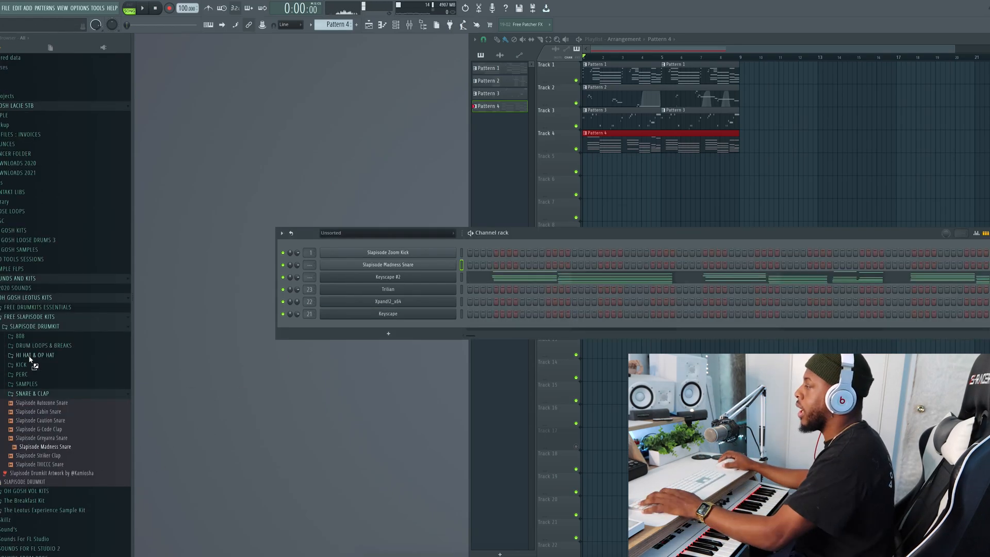
Add Slapisode Placemarker HiHat from the kit's HI HAT & OP HAT folder to the channel rack
left_click(29, 356)
left_click(29, 374)
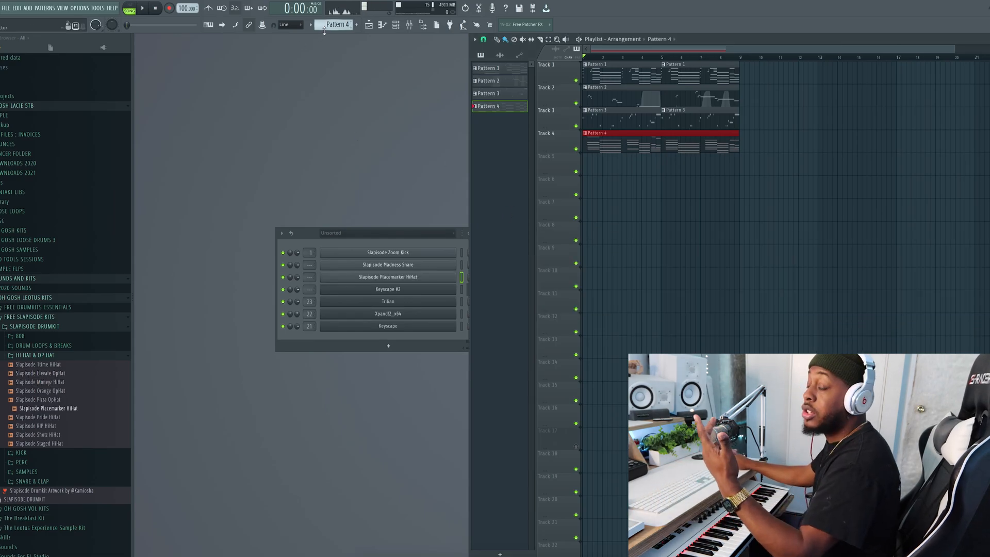
Switch to the empty Pattern 11
left_click(356, 24)
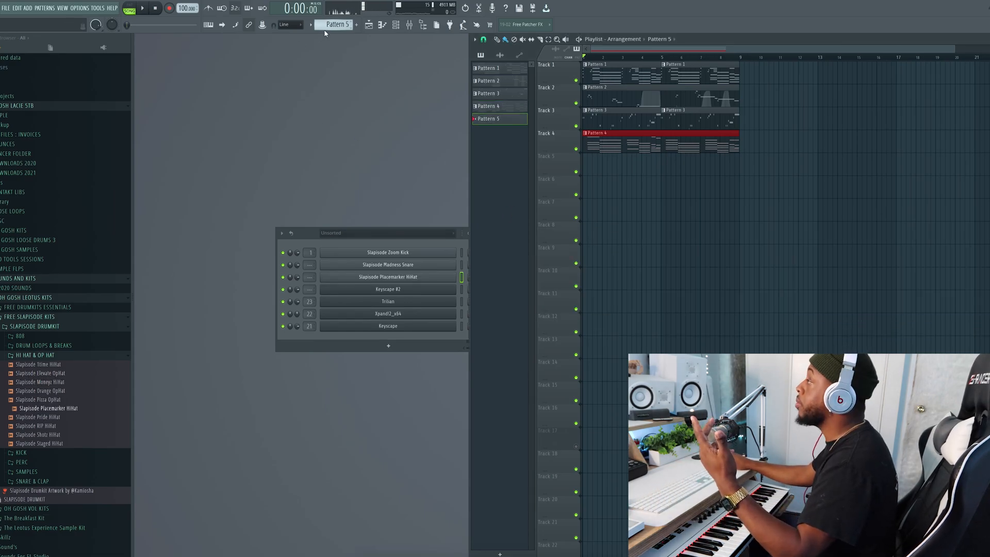
scroll(325, 31, "up", 3)
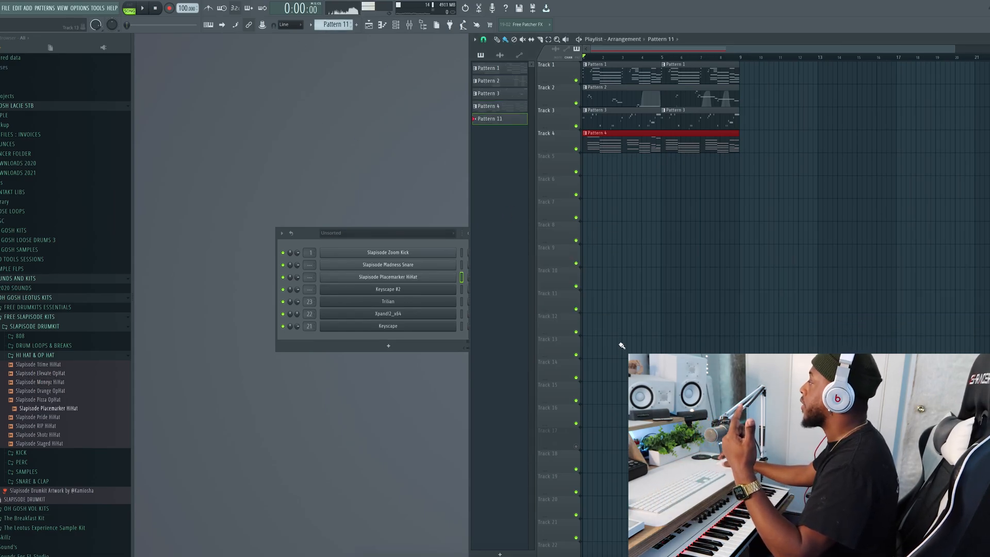
Place Pattern 11 on playlist Track 11, repeating through bar 8, and replace the Slapisode Madness Snare channel's sample with Slapisode Striker Clap
left_click(597, 305)
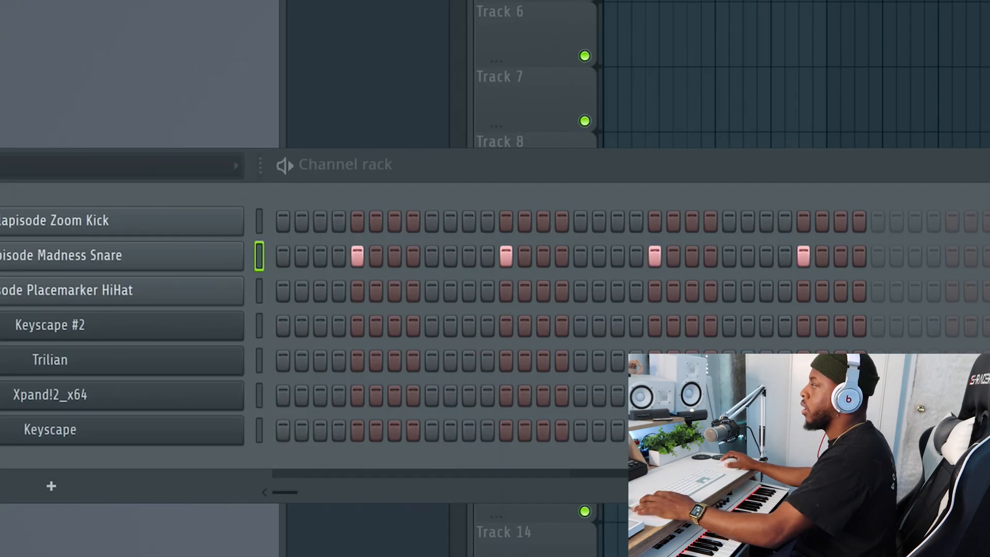
left_click_drag(41, 408, 454, 265)
key("space")
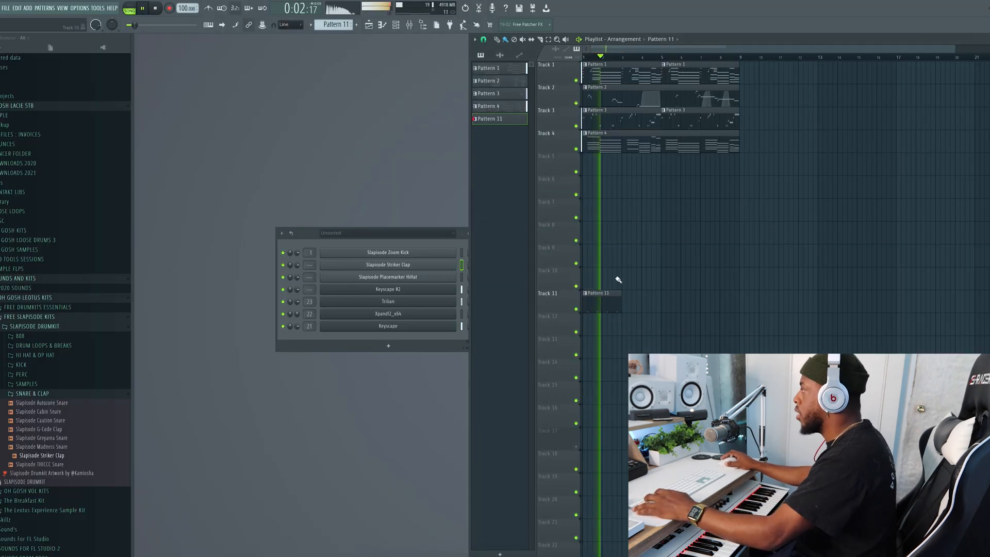
left_click(606, 304)
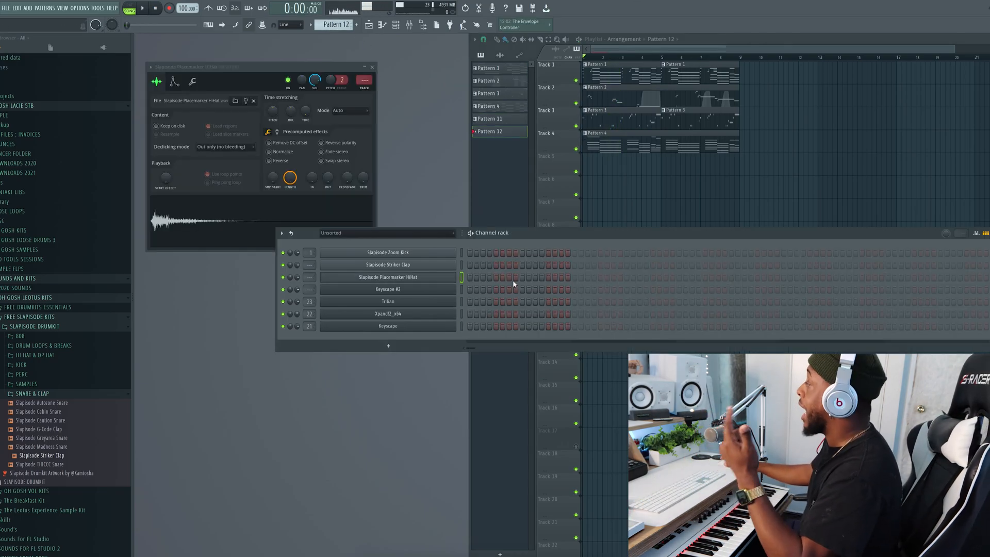
Fill every fourth step of the Slapisode Placemarker HiHat channel in Pattern 12 and open its piano roll
left_click_drag(726, 236, 748, 398)
right_click(467, 437)
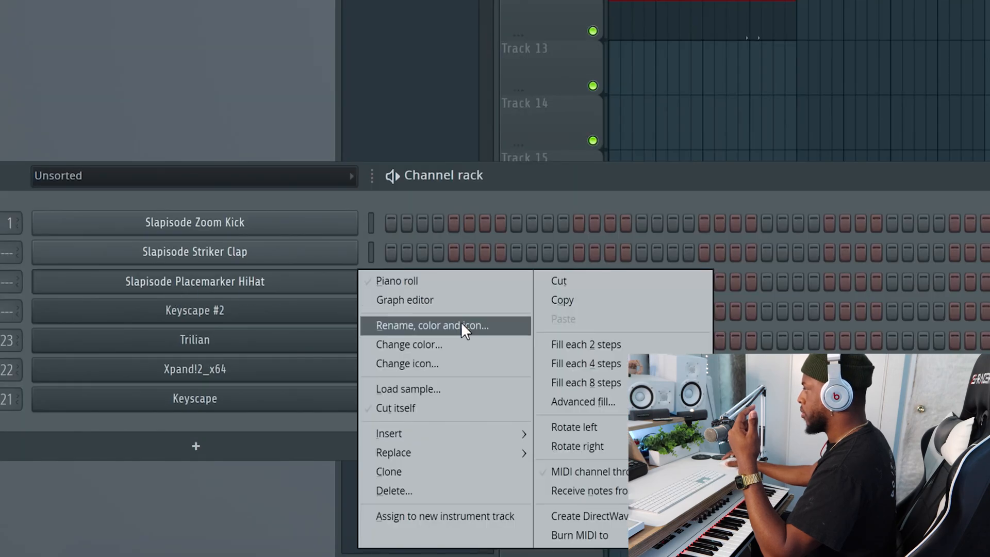
left_click(576, 470)
right_click(469, 438)
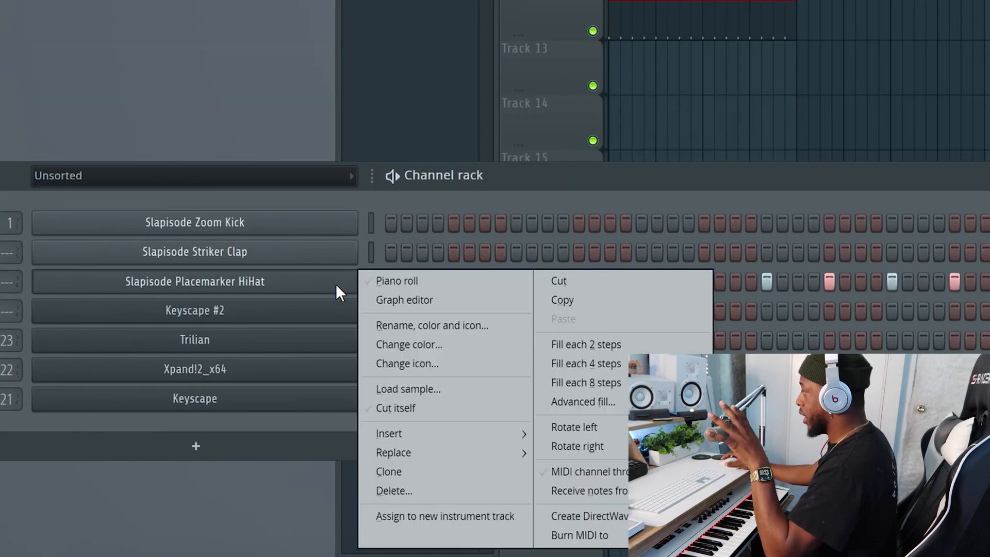
left_click(376, 283)
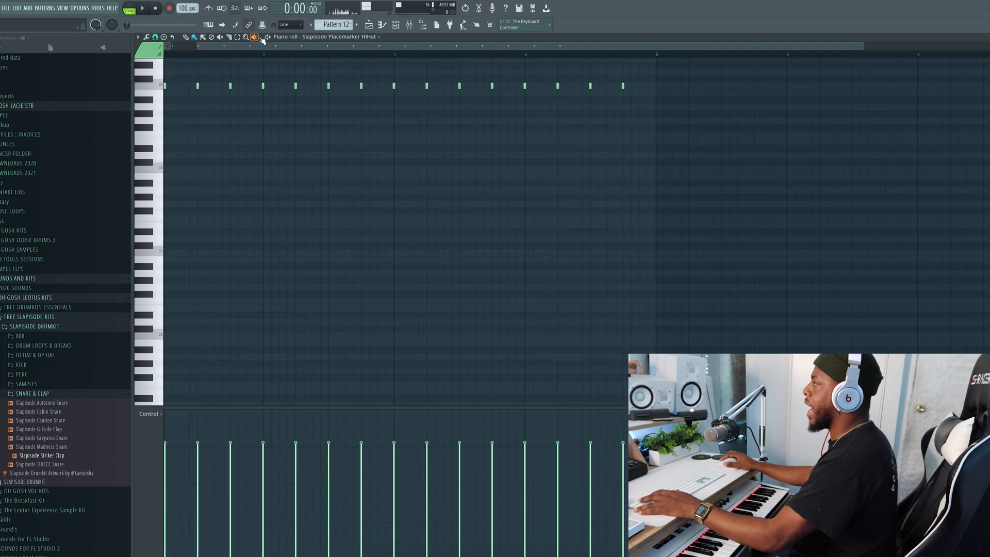
Change the piano roll's snap division and add a roll of three 1/6-beat C5 notes leading into beat 4 of bar 1
left_click(154, 37)
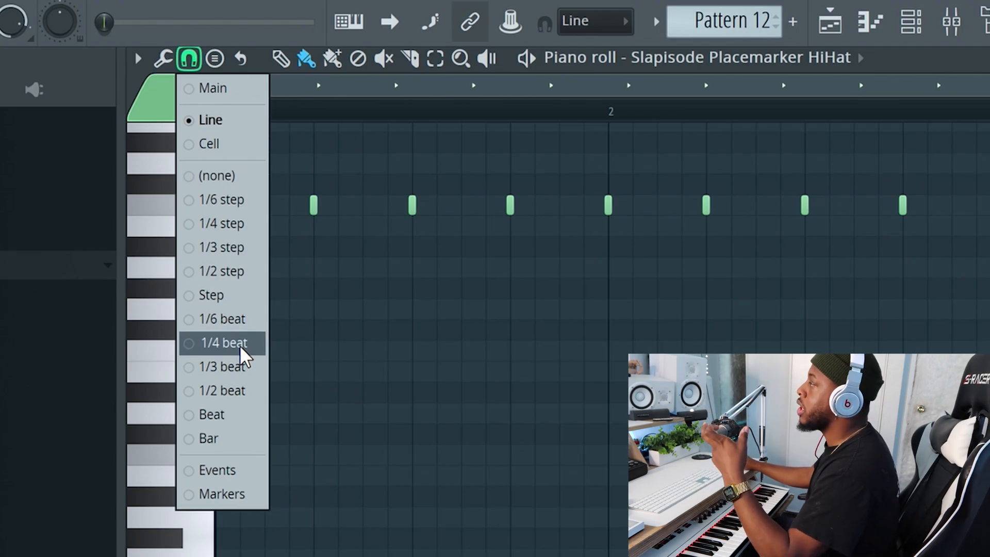
left_click(240, 361)
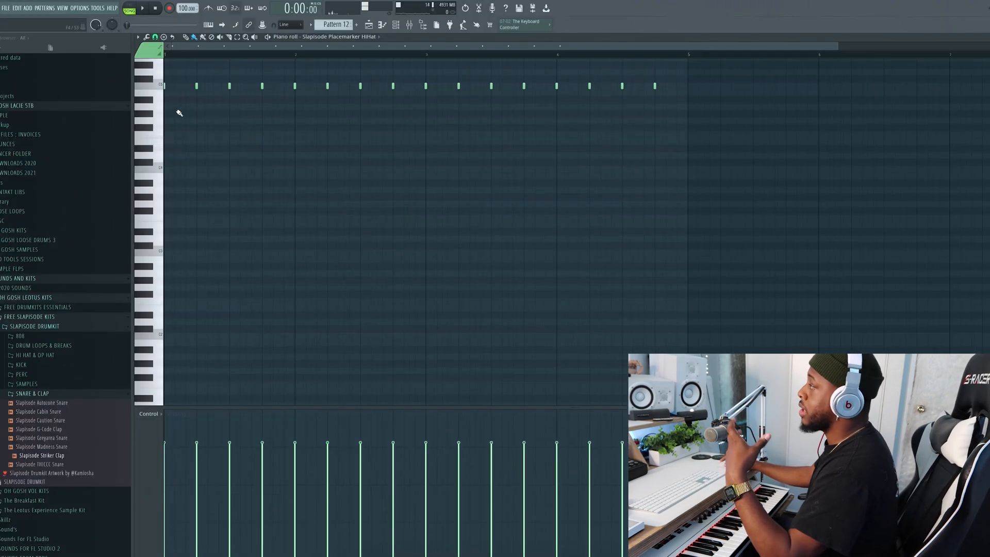
left_click(188, 58)
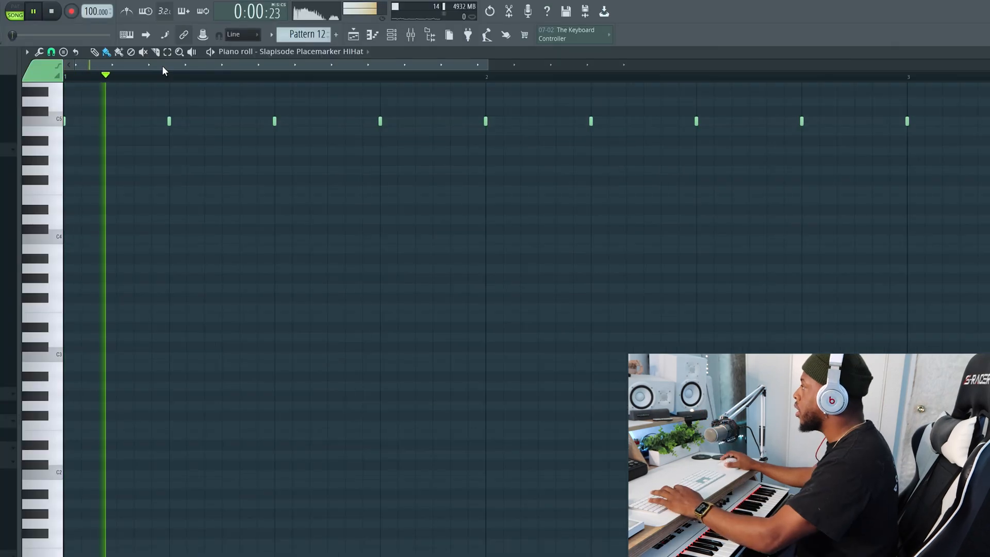
key("space")
left_click(358, 95)
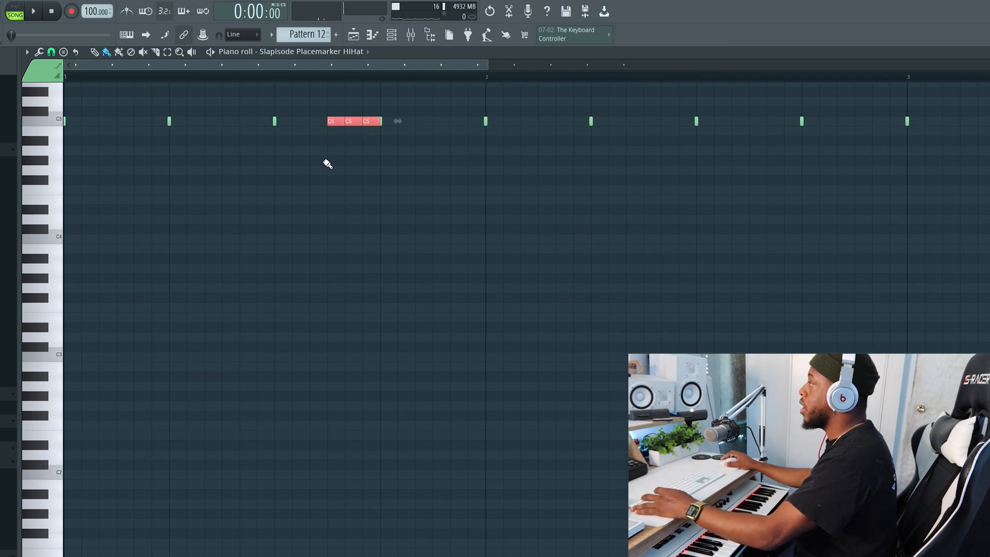
scroll(328, 164, "up", 2)
left_click_drag(297, 69, 311, 69)
key("space")
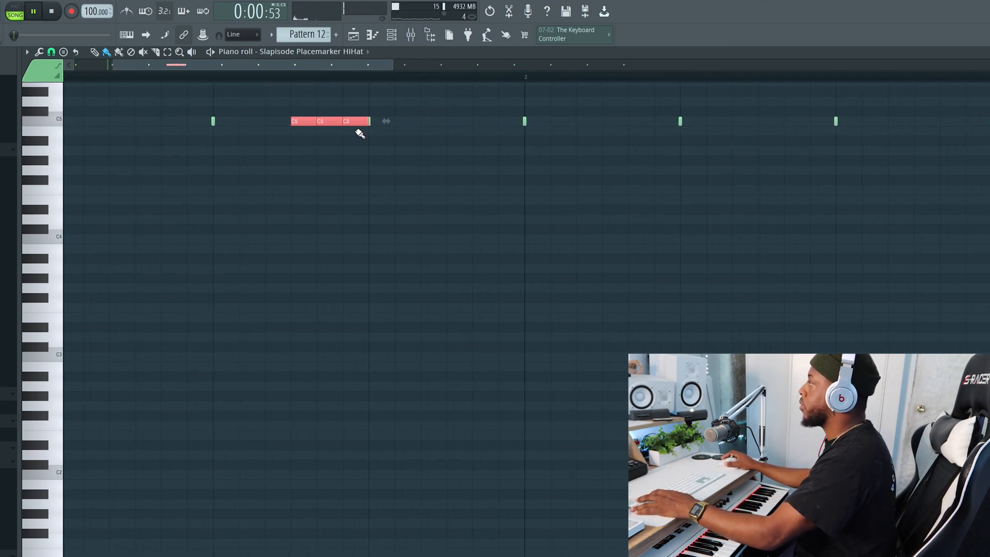
Add a half-beat C5 hi-hat note just before bar 2 and two 1/6-beat notes within the last beat of bar 2
left_click(445, 121)
scroll(458, 190, "down", 2)
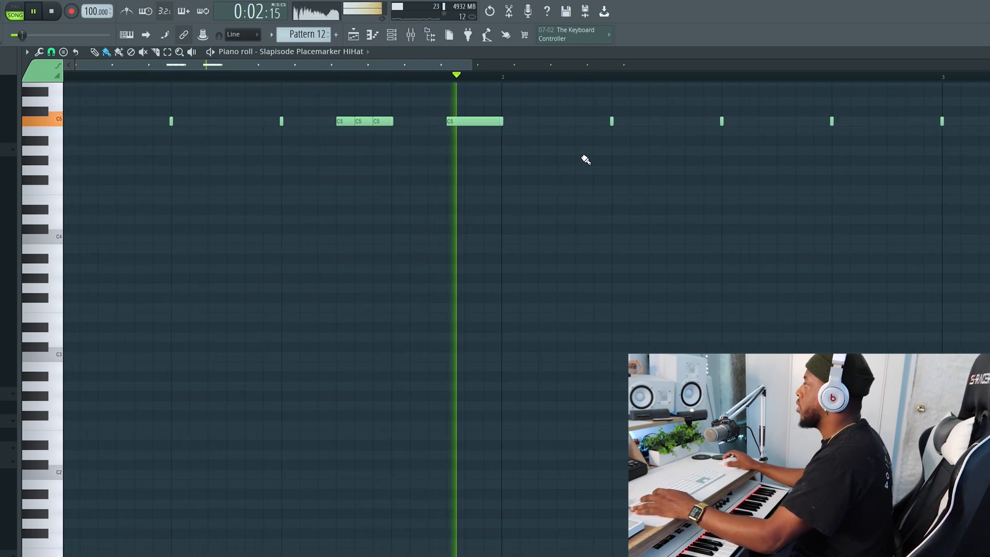
left_click(855, 122)
key("space")
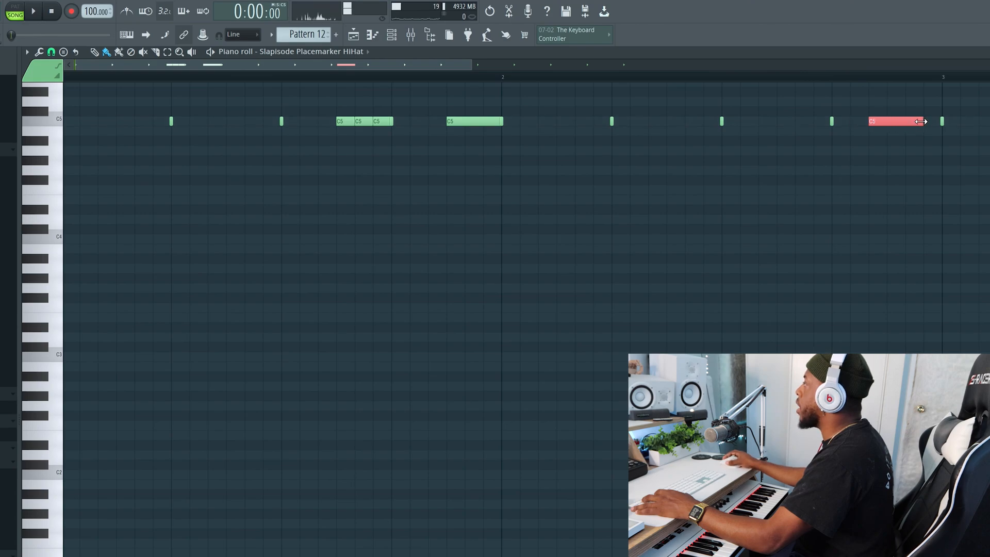
key("space")
left_click(905, 122)
scroll(820, 206, "down", 3)
scroll(748, 196, "up", 2)
scroll(639, 223, "up", 4)
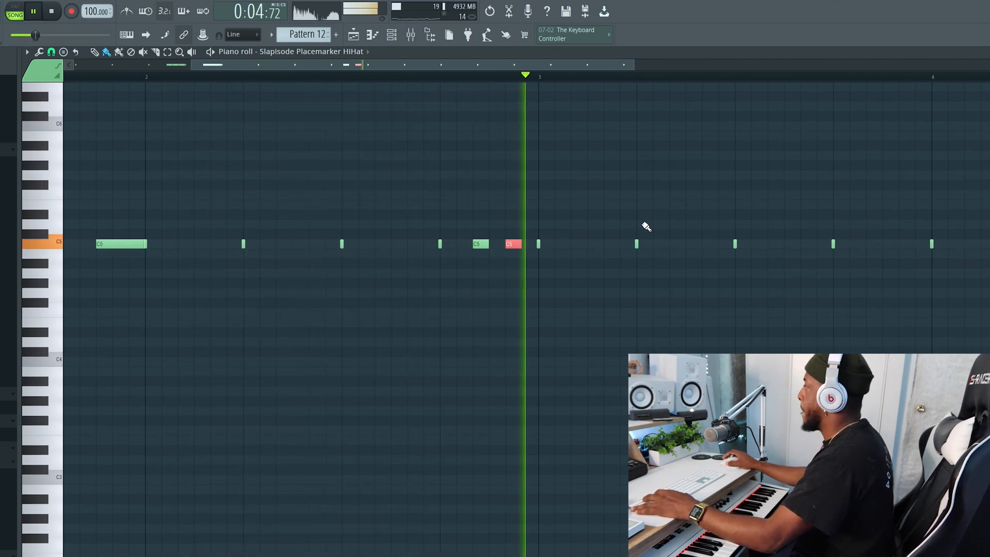
Add a half-beat C5 hi-hat note before beat 4 of bar 3 and chop it into a three-note roll
left_click(691, 244)
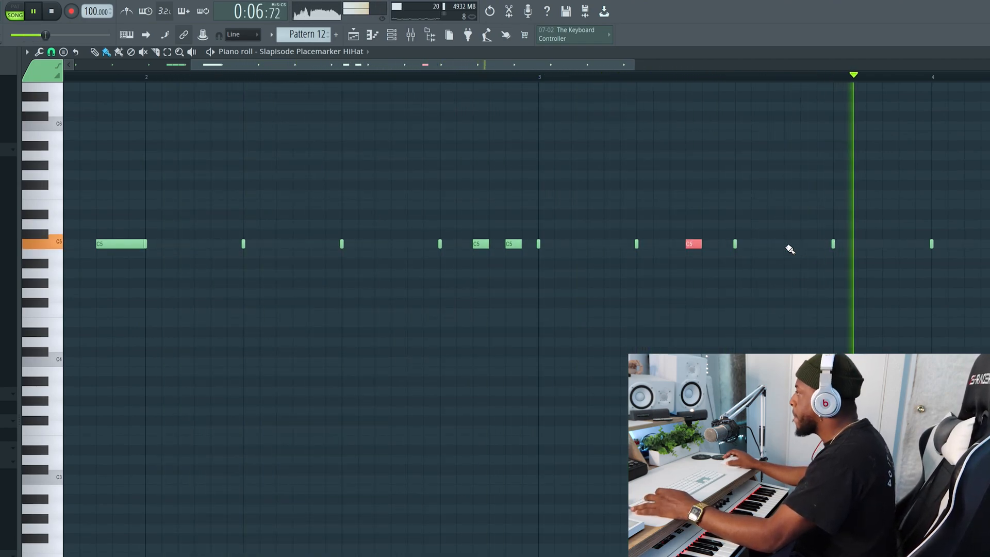
scroll(722, 256, "down", 2)
scroll(715, 250, "down", 1)
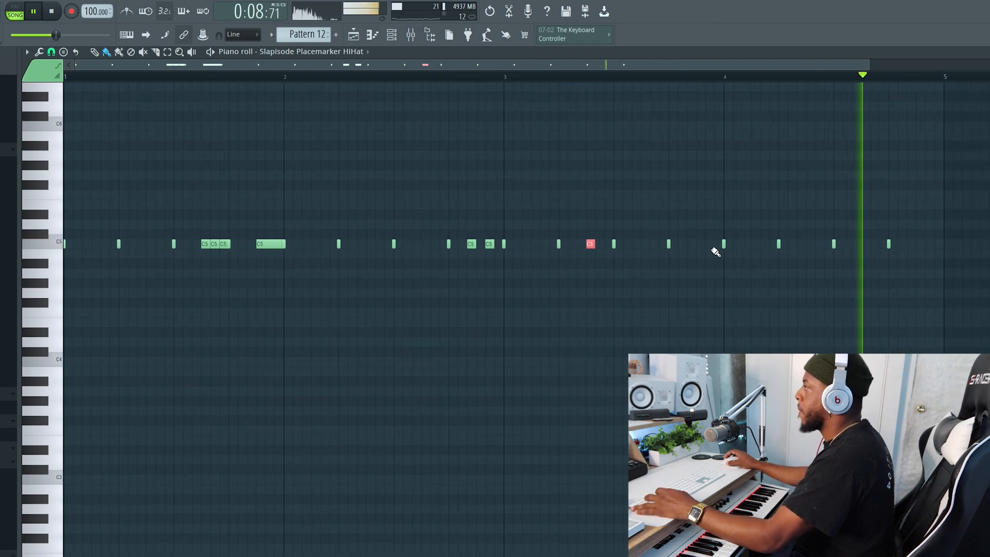
left_click(644, 244)
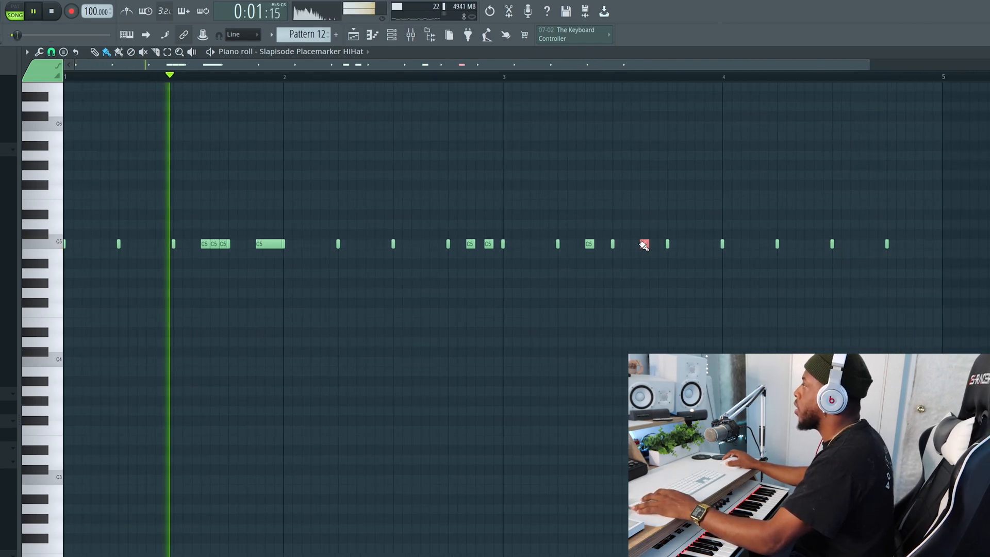
left_click_drag(649, 244, 671, 245)
key("ctrl+u")
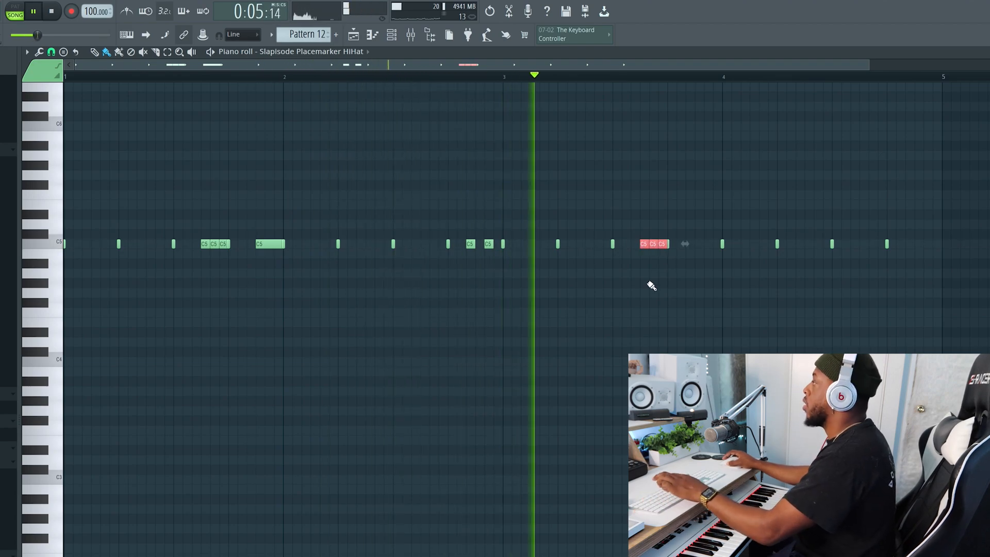
key("ctrl+d")
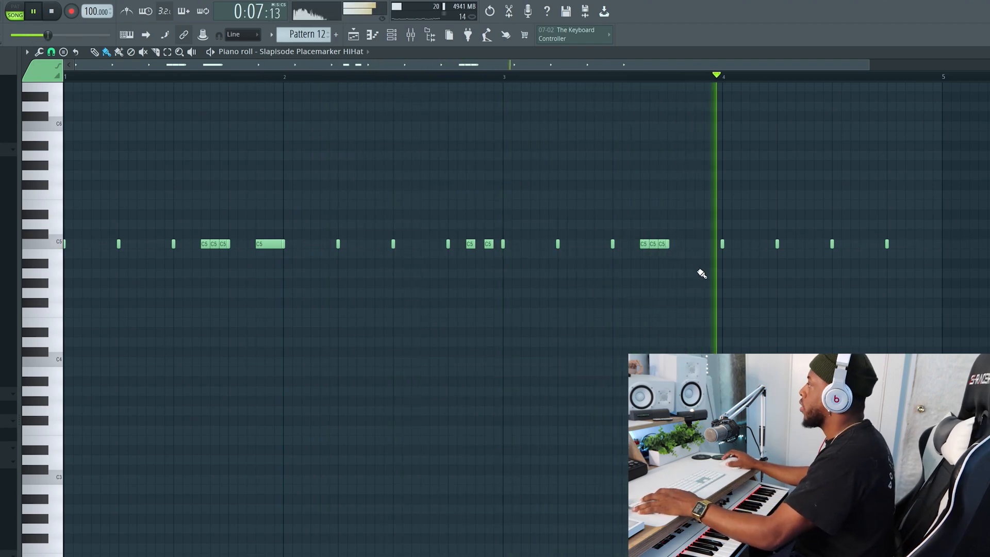
scroll(691, 250, "up", 2, "ctrl")
left_click(693, 244)
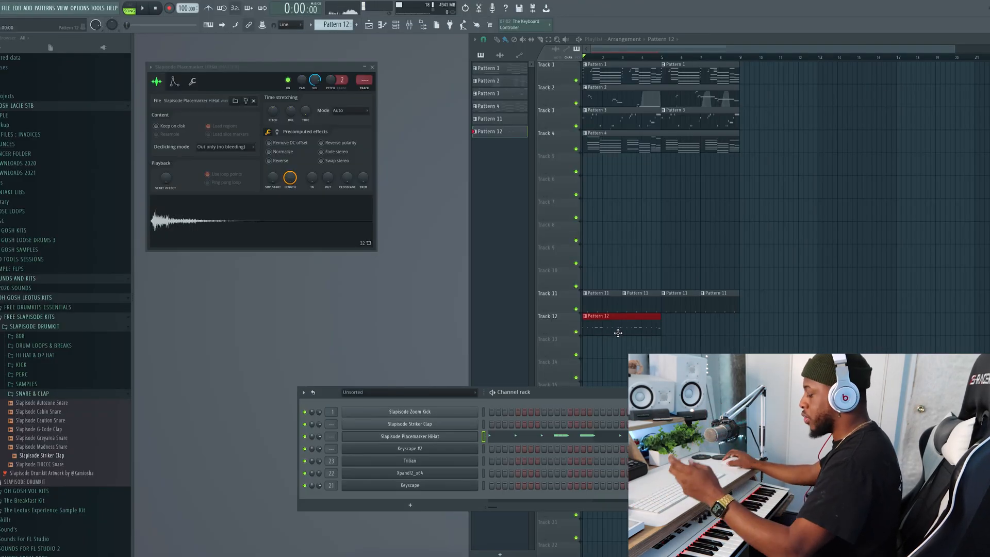
Duplicate the Pattern 12 clip directly after itself on playlist Track 12
left_click(618, 333)
key("ctrl+b")
Route the Slapisode Placemarker HiHat channel to mixer track 5, HI HAT
left_click(434, 403)
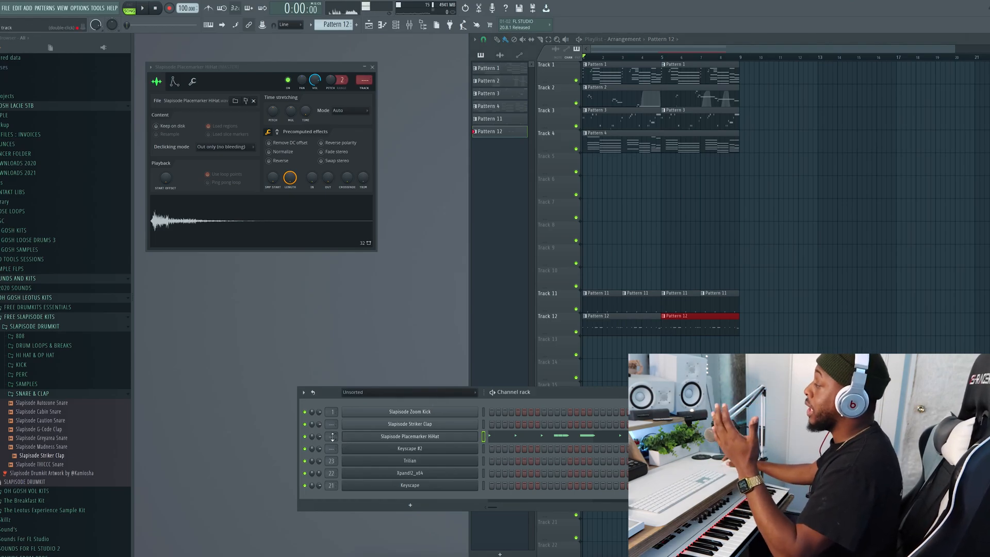
key("F9")
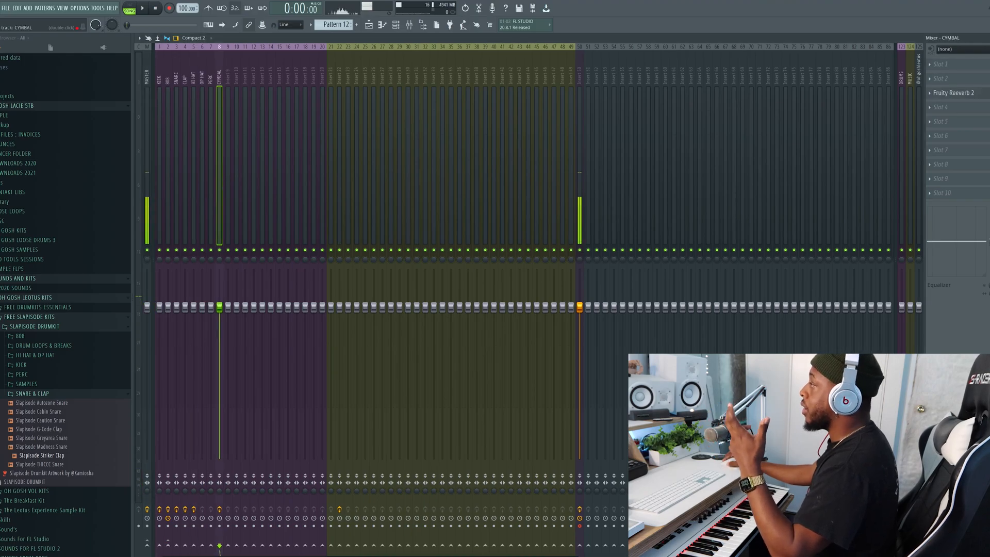
key("F6")
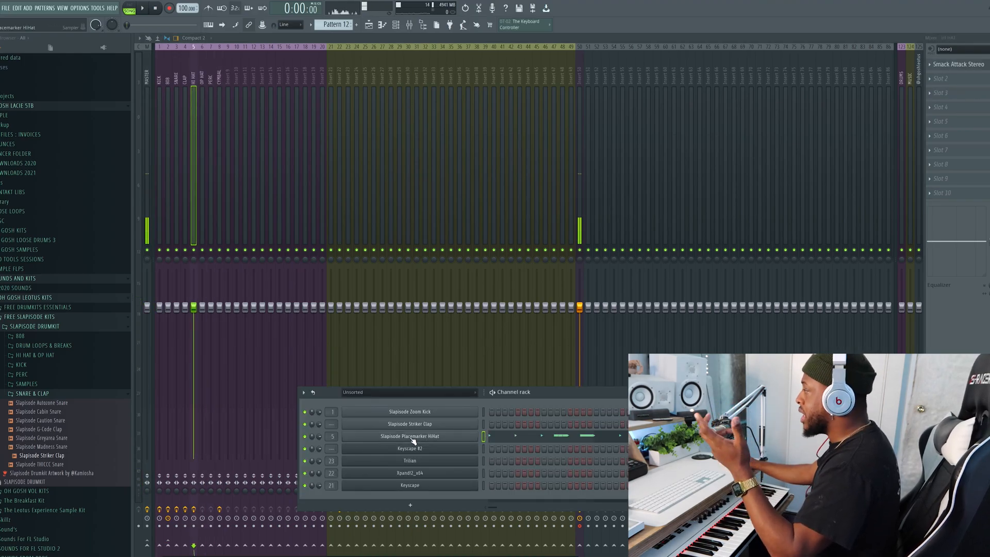
Adjust the Time Shift of the Slapisode Placemarker HiHat channel, audition the beat and return to the playlist
left_click(412, 437)
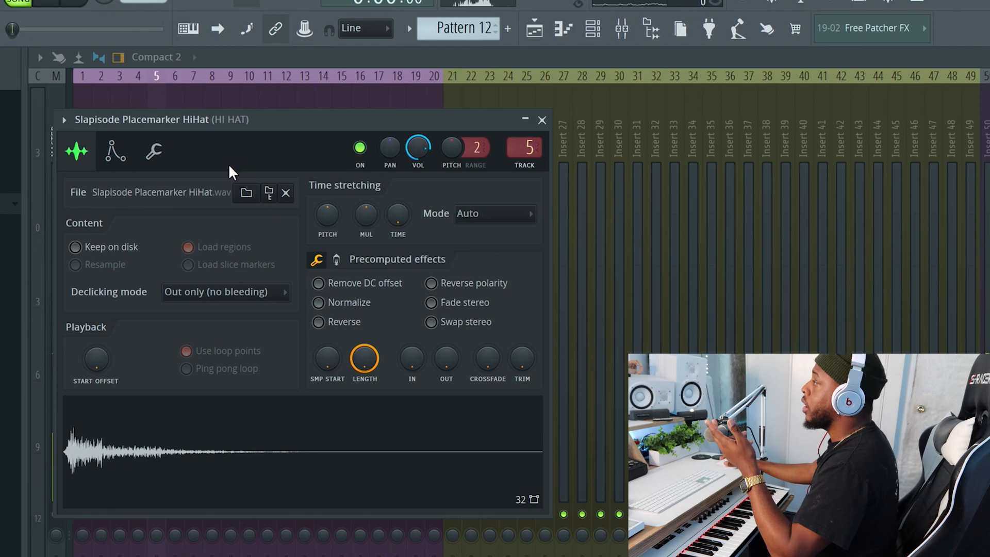
left_click(153, 152)
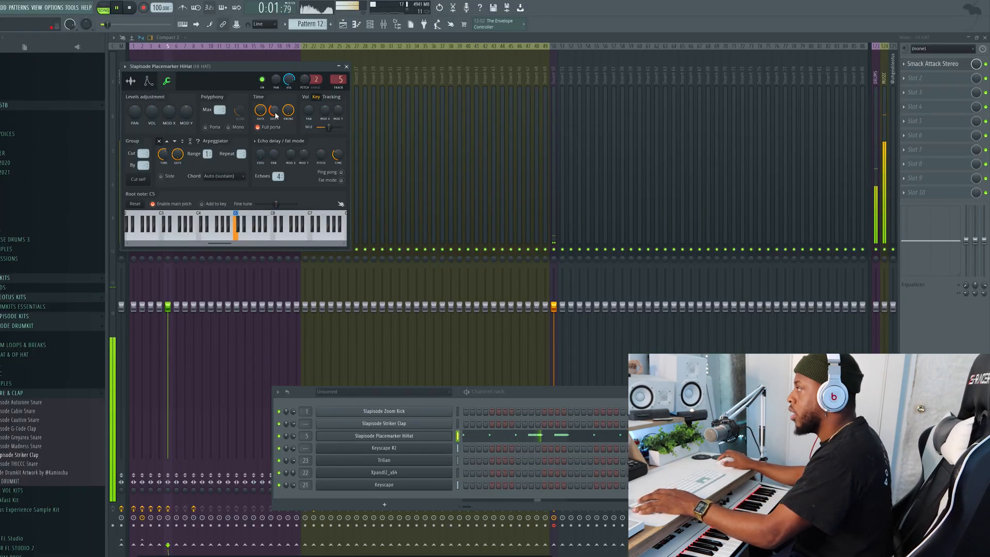
key("space")
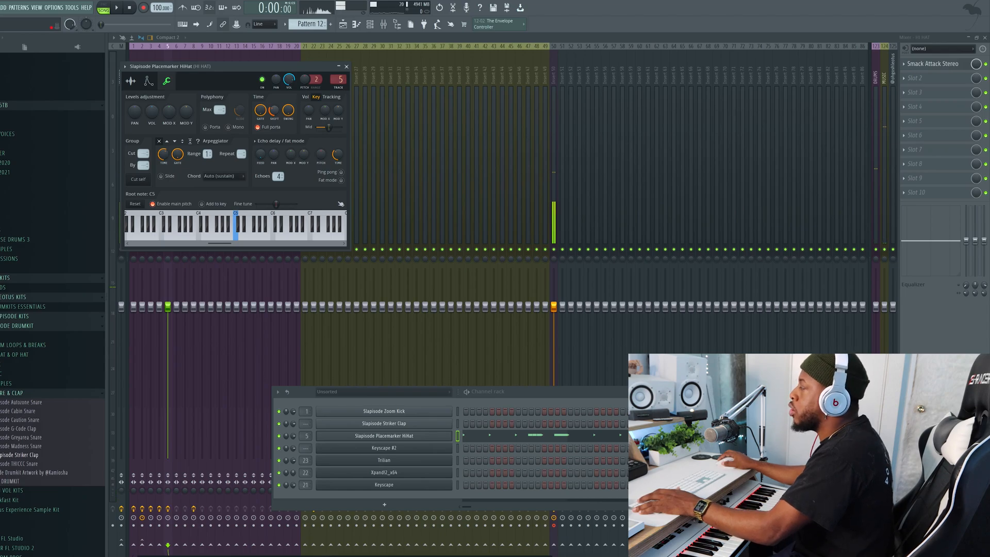
key("space")
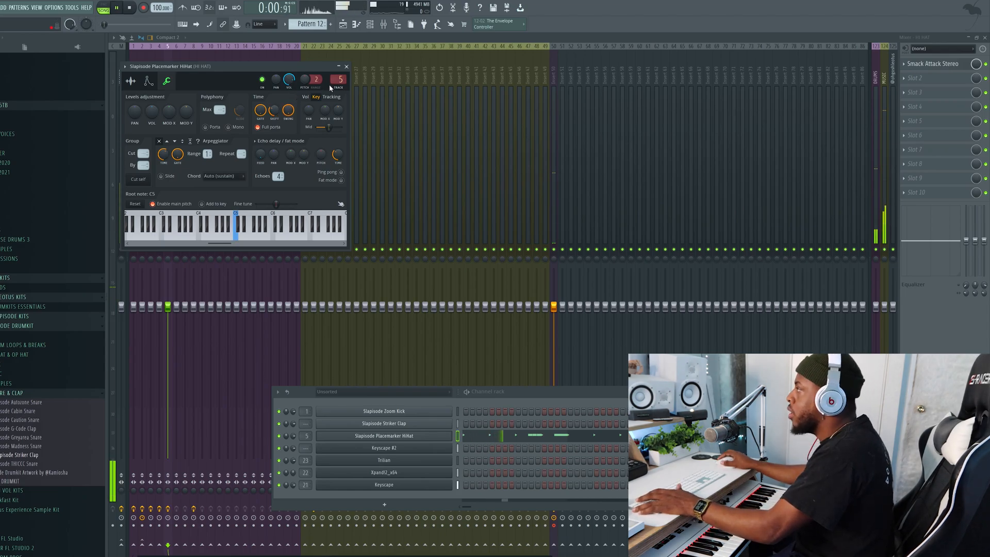
left_click(346, 66)
key("F5")
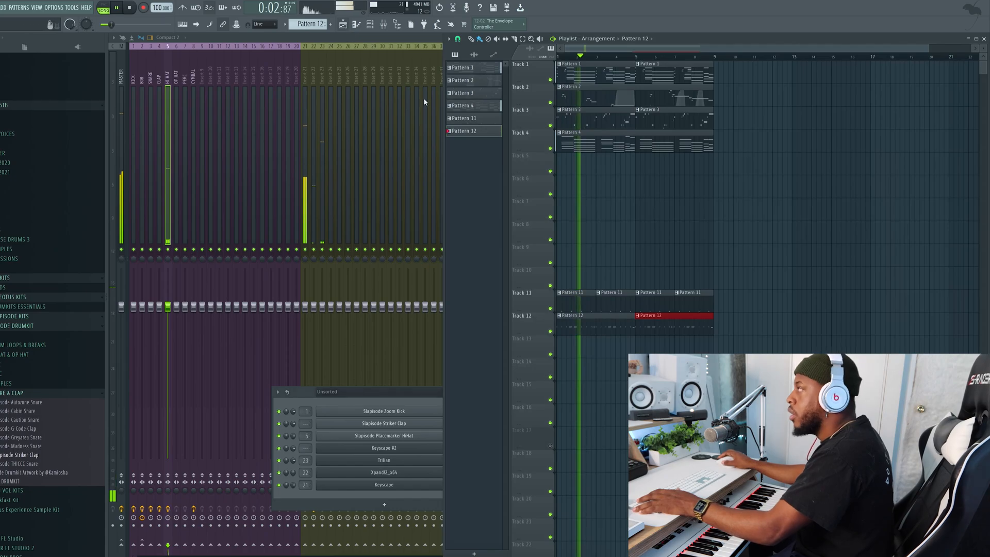
key("space")
Open the Keyscape #2 channel's miscellaneous settings and raise its Time Shift slightly
left_click(370, 391)
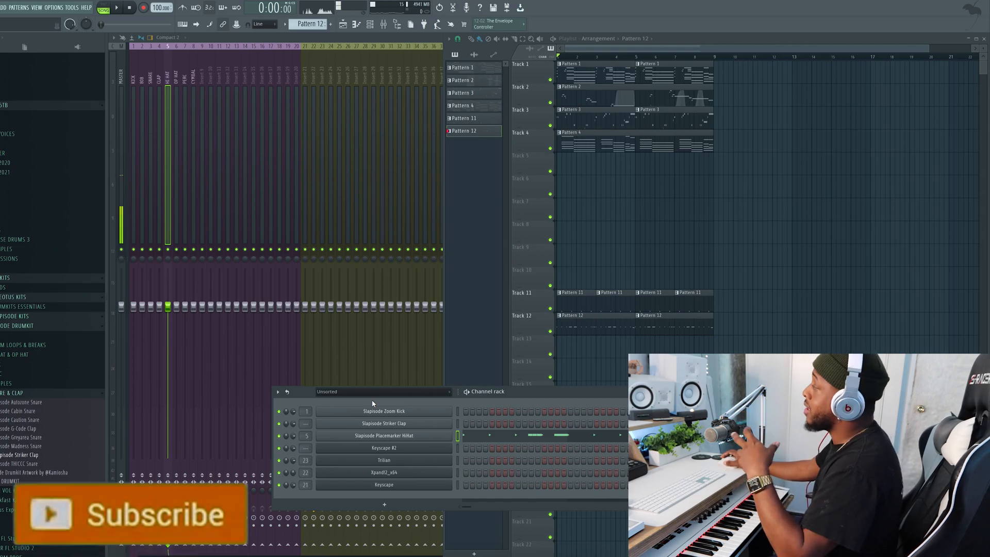
left_click(384, 448)
left_click(33, 87)
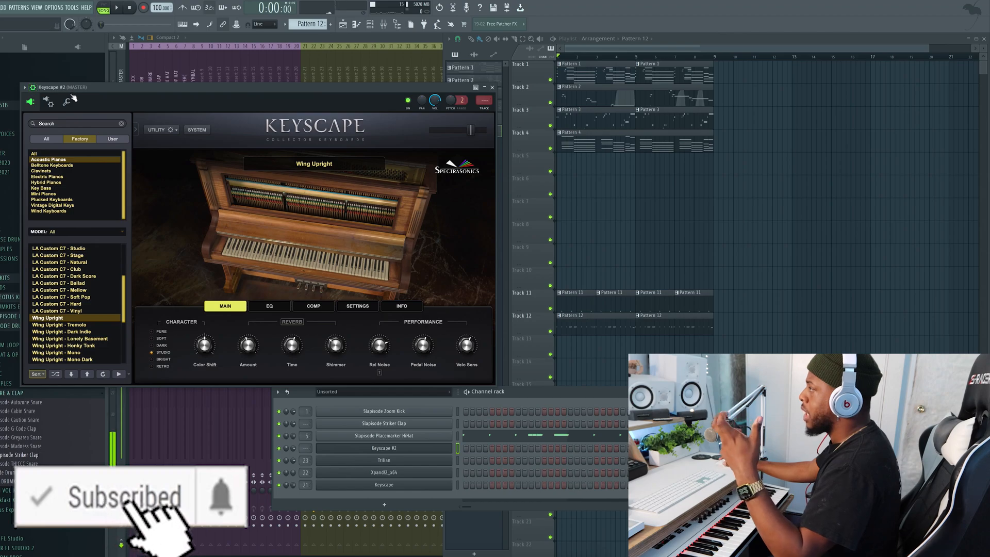
left_click(67, 102)
left_click_drag(174, 132, 175, 124)
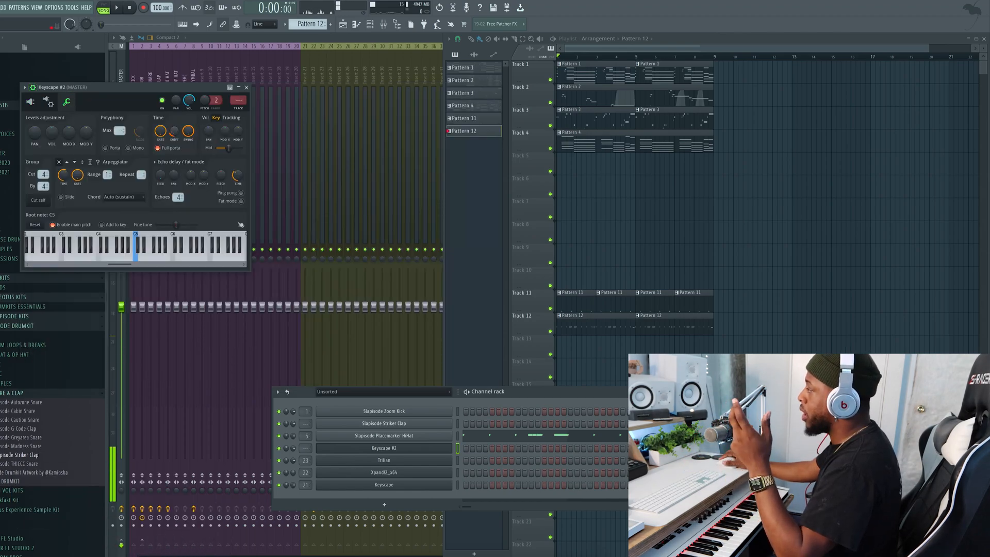
Open the Trilian channel's miscellaneous settings to examine its time controls
left_click(351, 459)
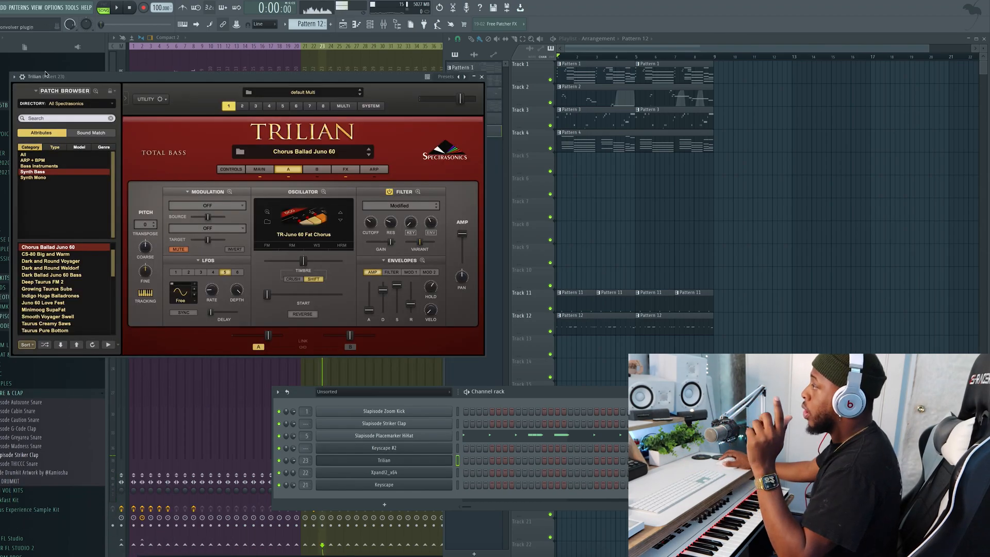
left_click(23, 76)
left_click(55, 91)
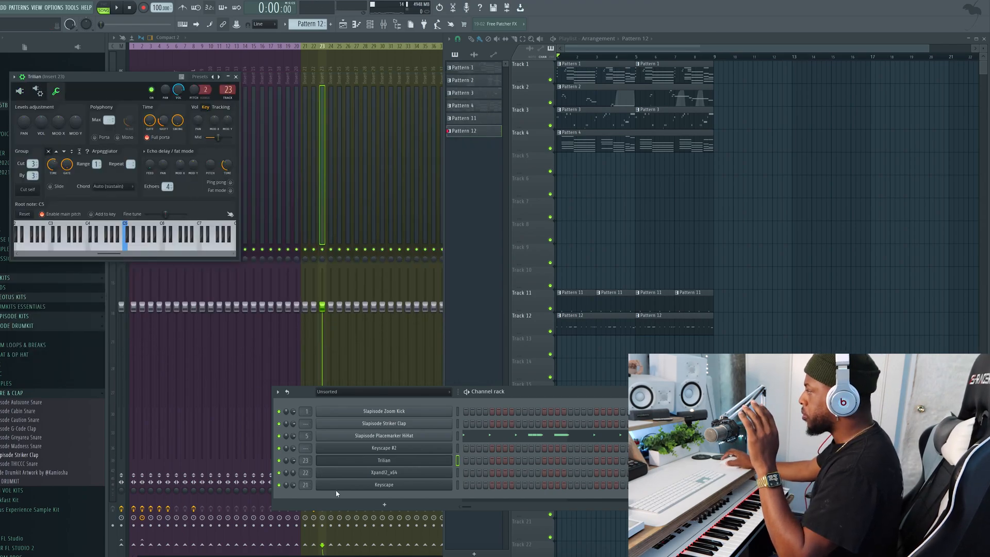
Open the miscellaneous settings of the Xpand!2_x64 and Keyscape channels to examine their time controls
left_click(380, 474)
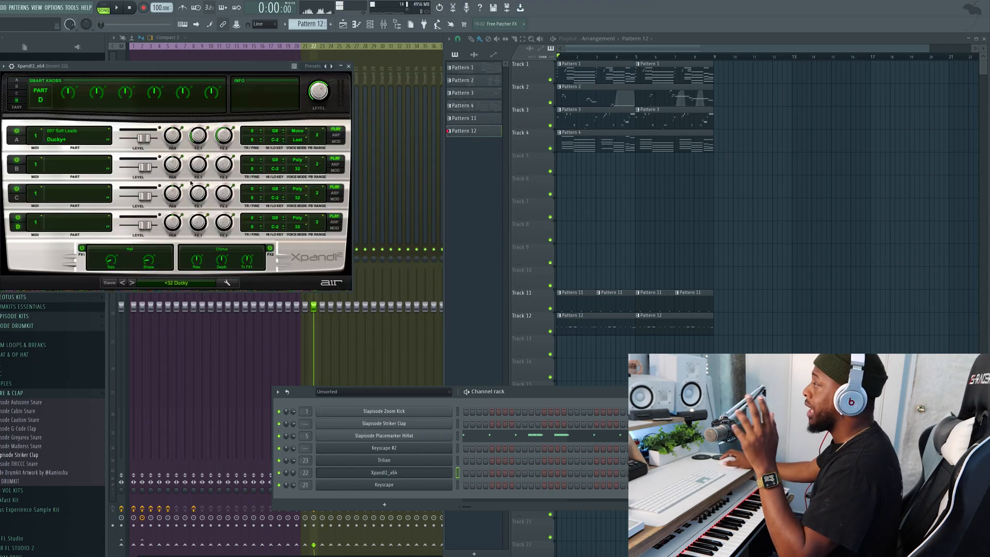
left_click(12, 66)
left_click(45, 81)
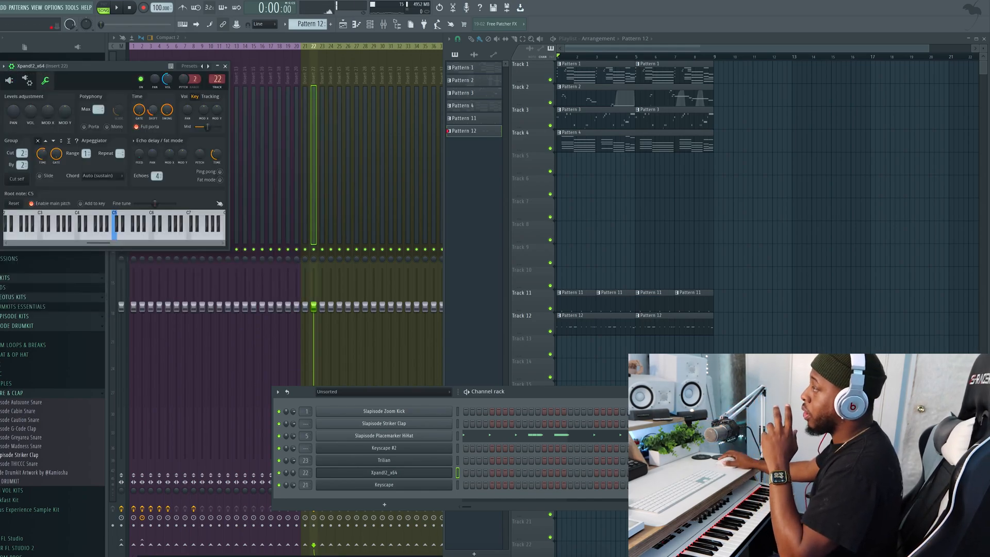
left_click(384, 484)
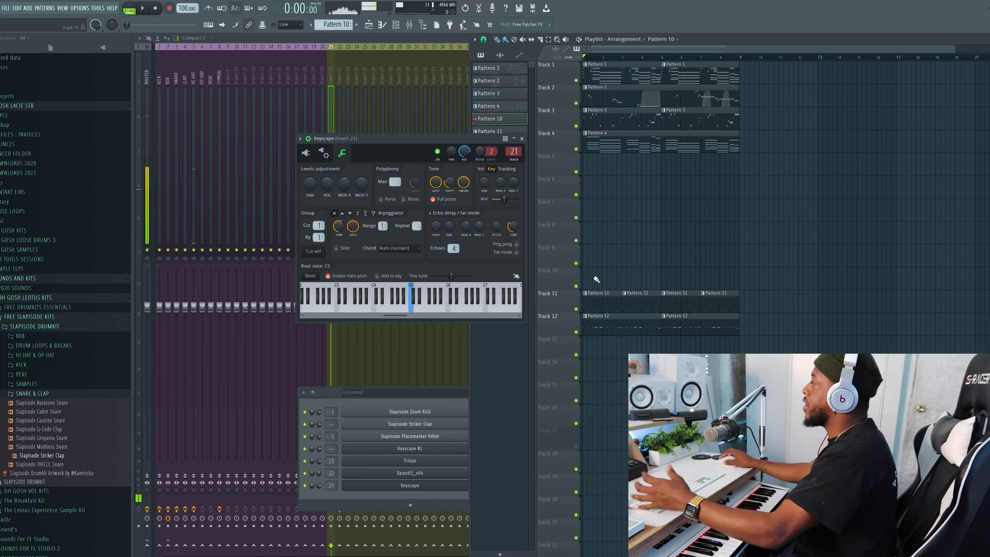
Place Pattern 10 at the start of Track 10 and record the Slapisode Zoom Kick part into it
left_click_drag(595, 278, 584, 279)
left_click(399, 415)
key("space")
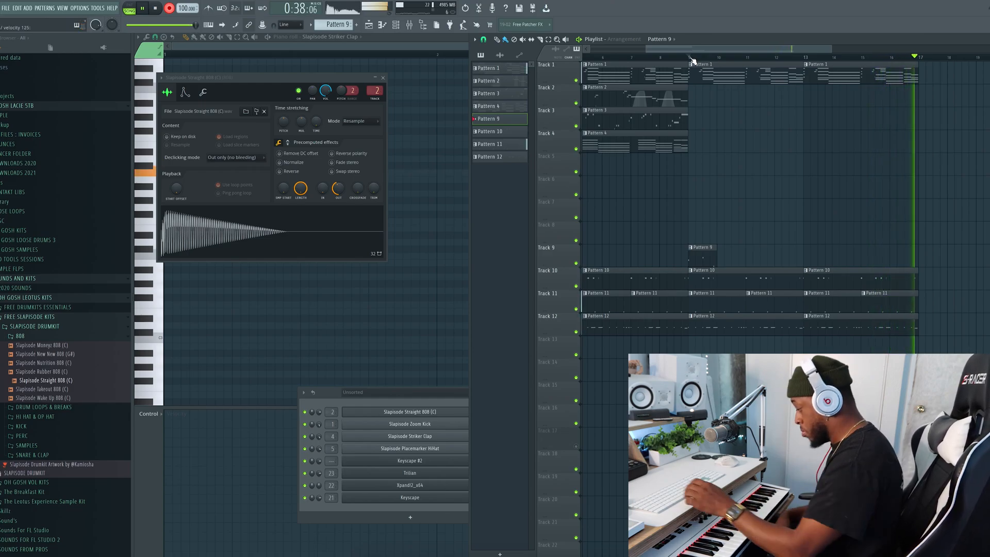
Finish recording the Slapisode Straight 808 (C) part into Pattern 9 and close its channel settings
key("space")
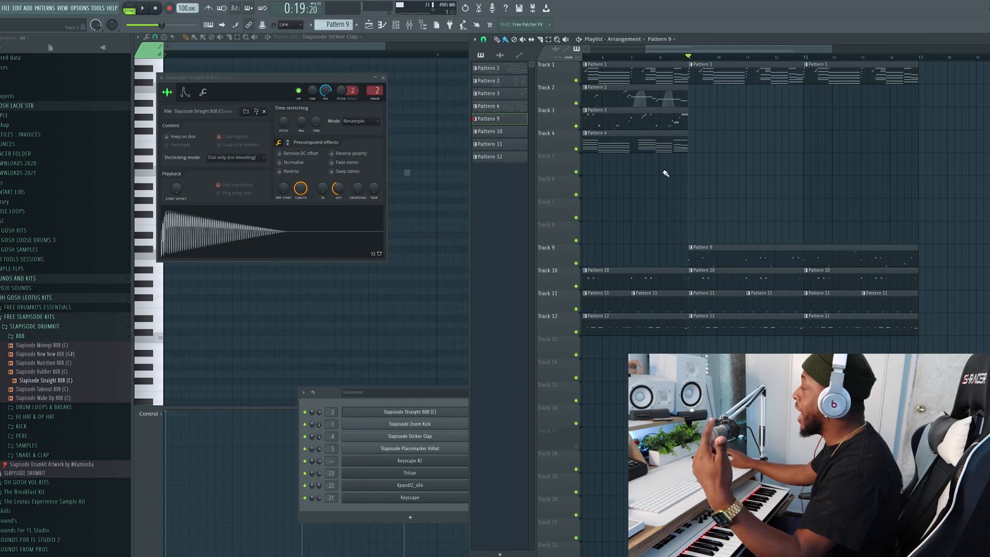
left_click(422, 413)
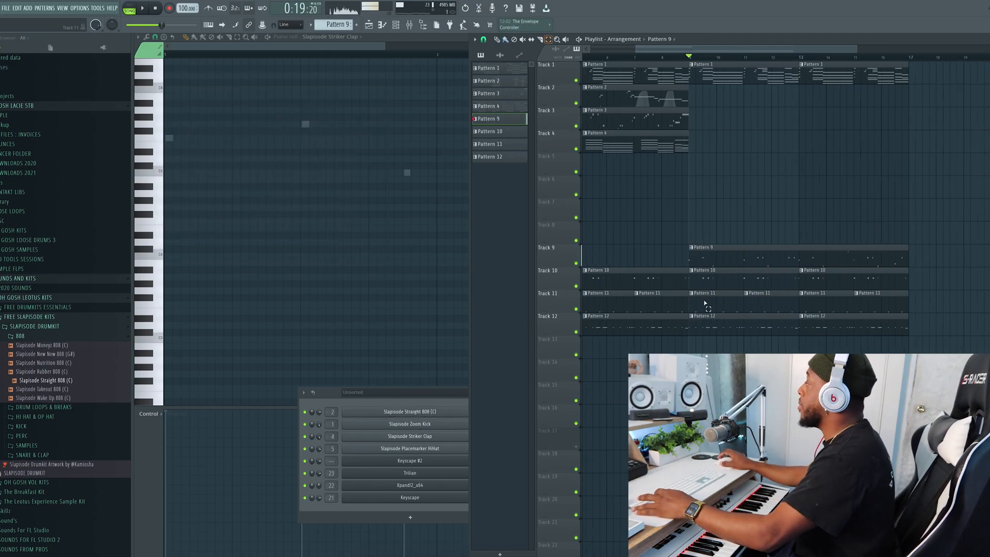
Select the clips from bar 9 to bar 17 on Track 1 and Tracks 9 to 12 and duplicate them directly after
scroll(705, 303, "down", 3)
left_click_drag(814, 350, 698, 67)
key("ctrl+b")
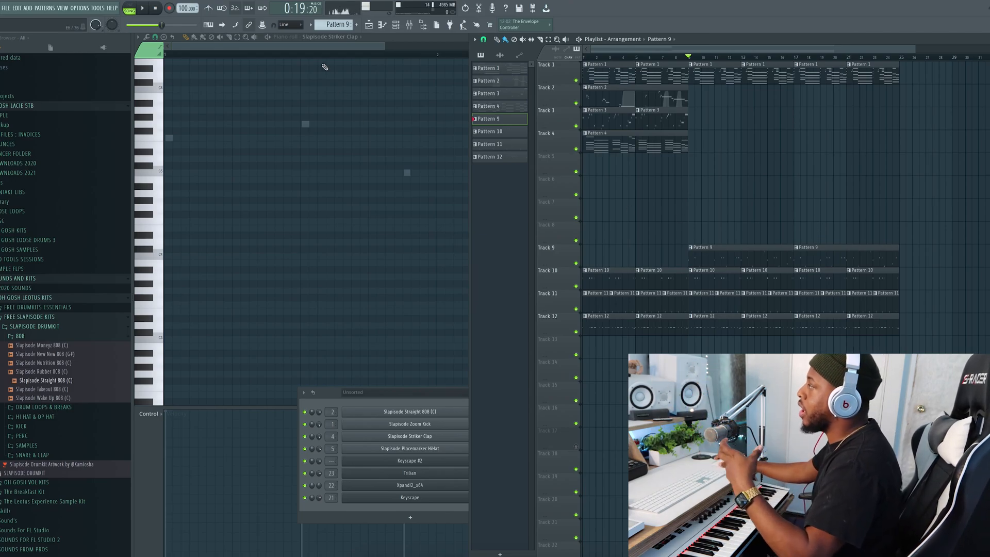
Record a Keyscape #2 melody into new Pattern 13, placed on Track 5 at bars 17 and 21, and close the channel settings
scroll(332, 30, "down", 4)
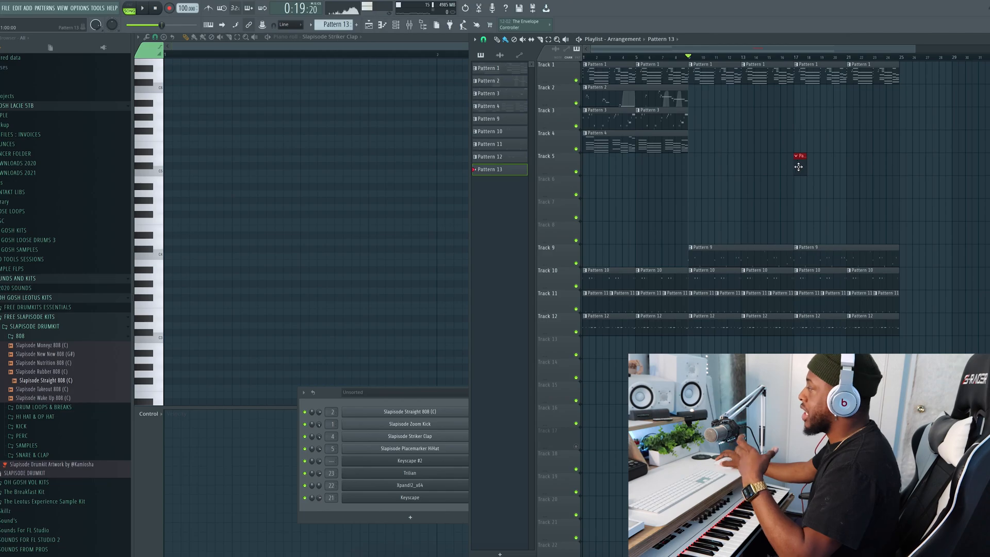
left_click(394, 499)
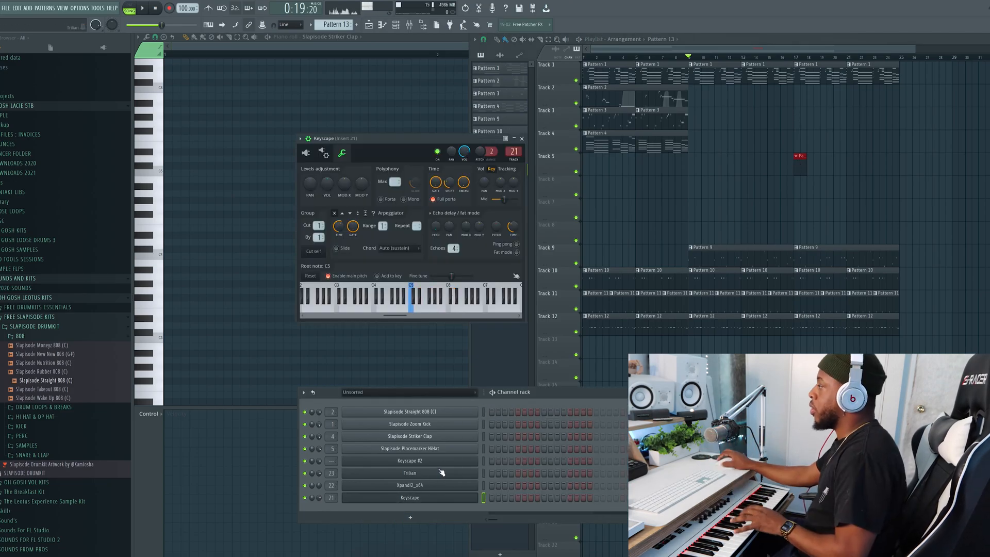
left_click(442, 462)
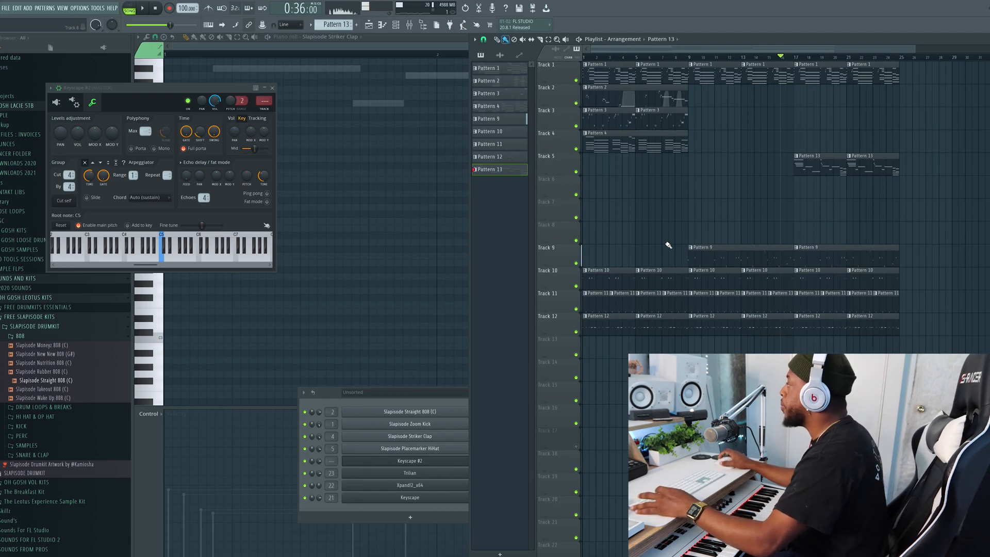
scroll(668, 245, "down", 1)
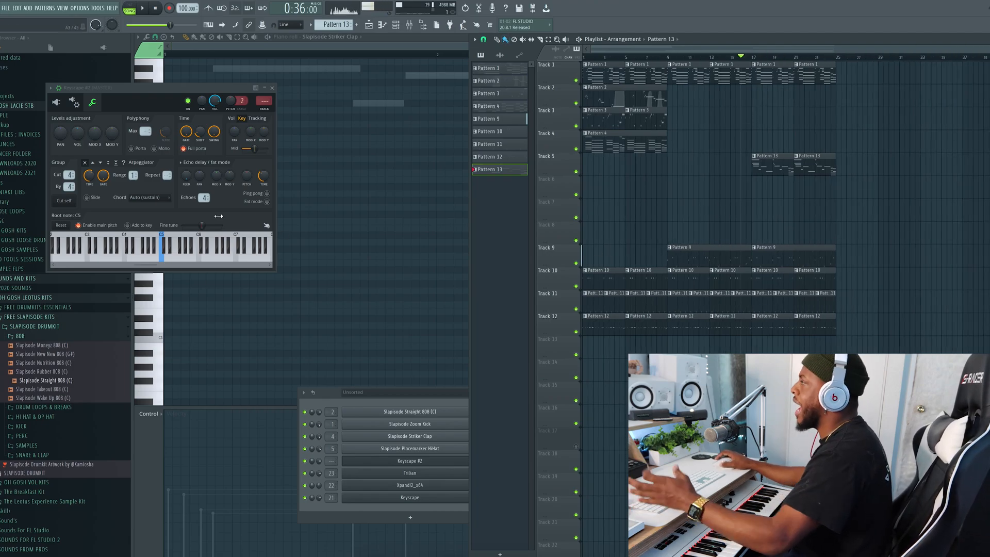
left_click(272, 88)
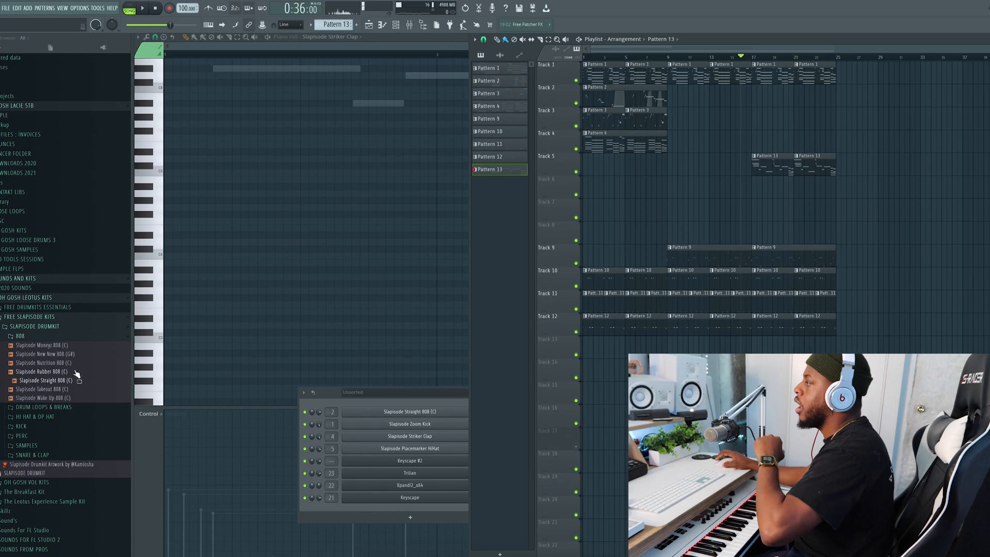
Browse the BIG WHITE BEATZ sounds to THE WAVE 4 crashes and load BWB WAVE 4 CRASH (4) on the CYMBAL mixer track
left_click(60, 340)
scroll(27, 317, "up", 2)
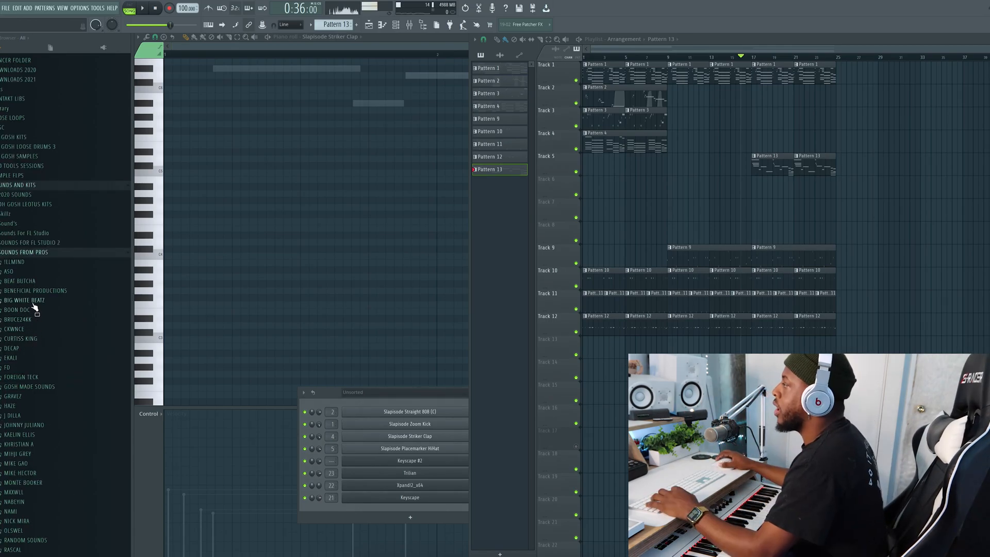
left_click(32, 302)
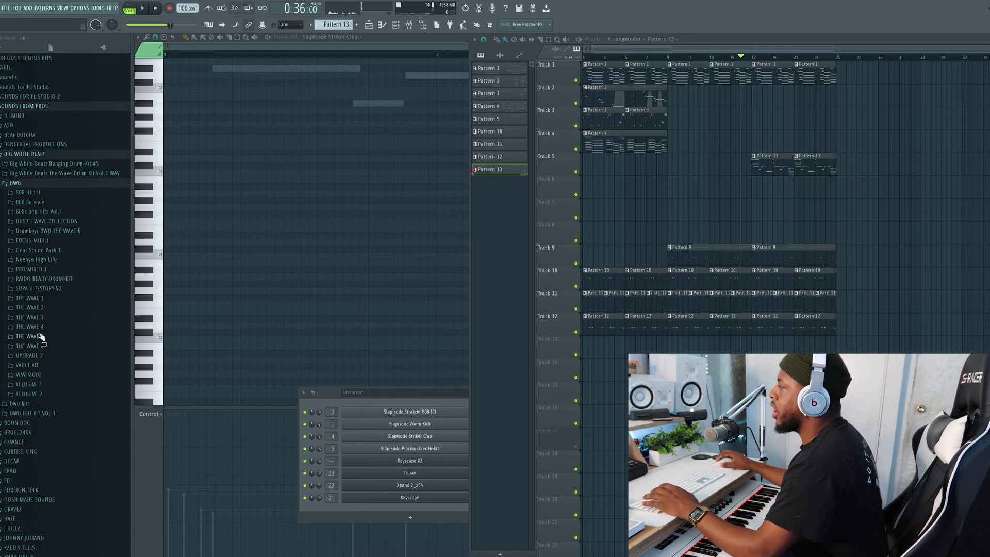
left_click(41, 331)
left_click(60, 357)
left_click(54, 373)
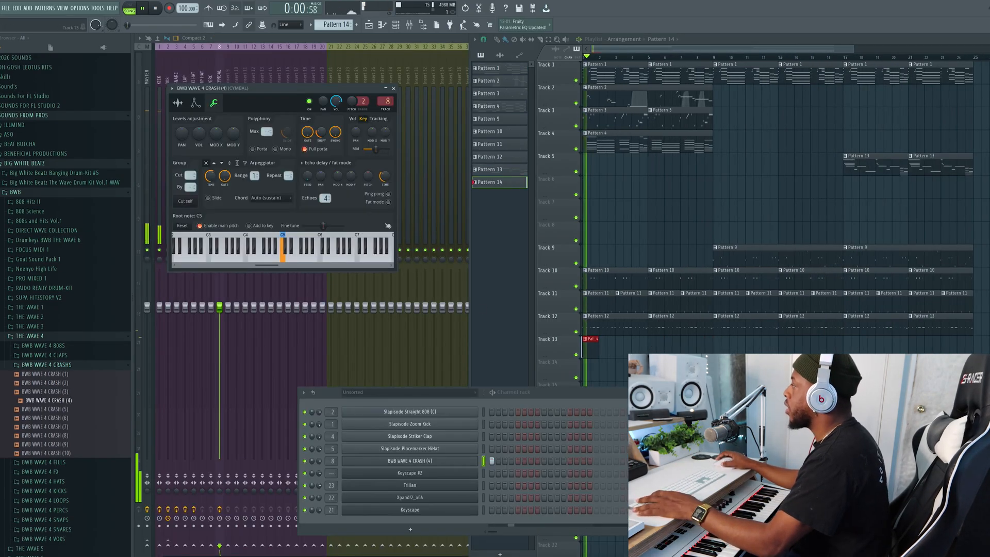
Place further crash clips of Pattern 14 on Track 13 at bars 5, 9 and 17
left_click(649, 340)
left_click(720, 341)
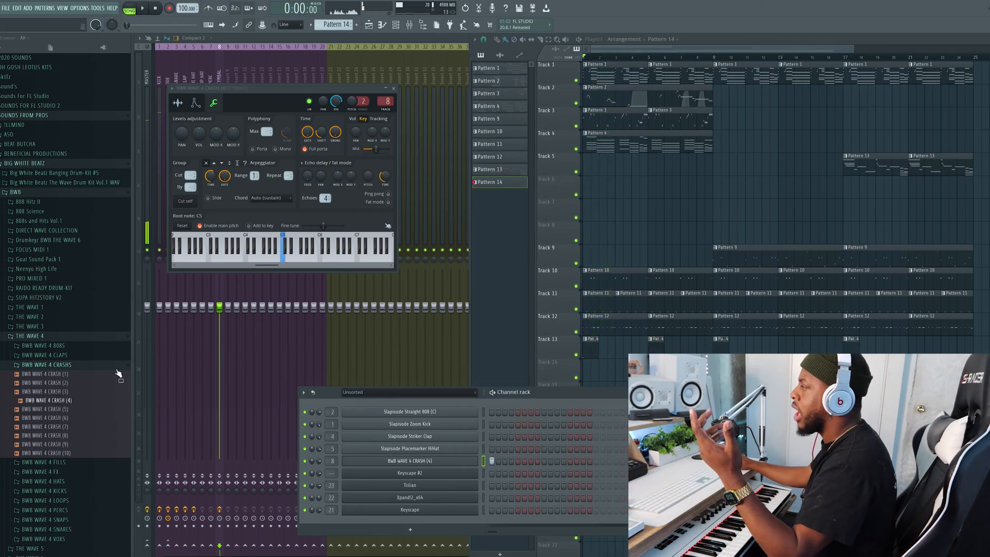
Load BWB WAVE 4 OPEN HAT (5) from THE WAVE 4 hats as a new channel and open its volume envelope settings
left_click(119, 367)
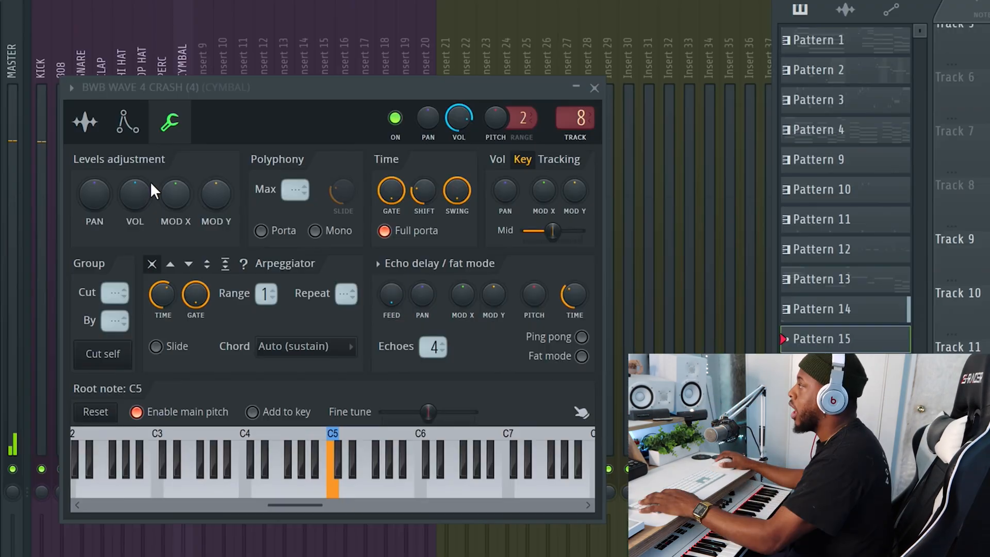
left_click(197, 102)
left_click_drag(176, 106, 406, 135)
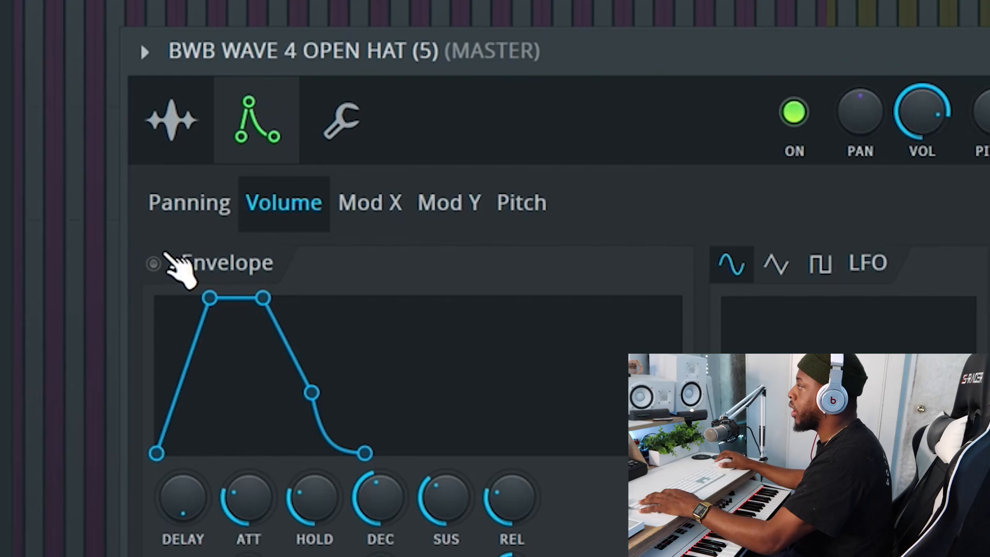
Enable the open hat's volume envelope with attack and release at minimum, and audition it with the beat
left_click(167, 258)
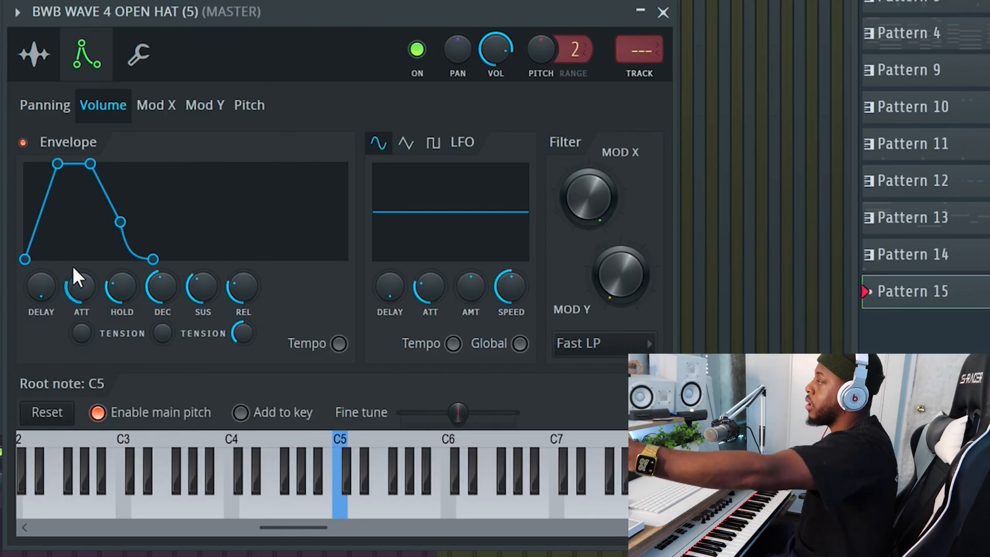
left_click_drag(78, 286, 78, 320)
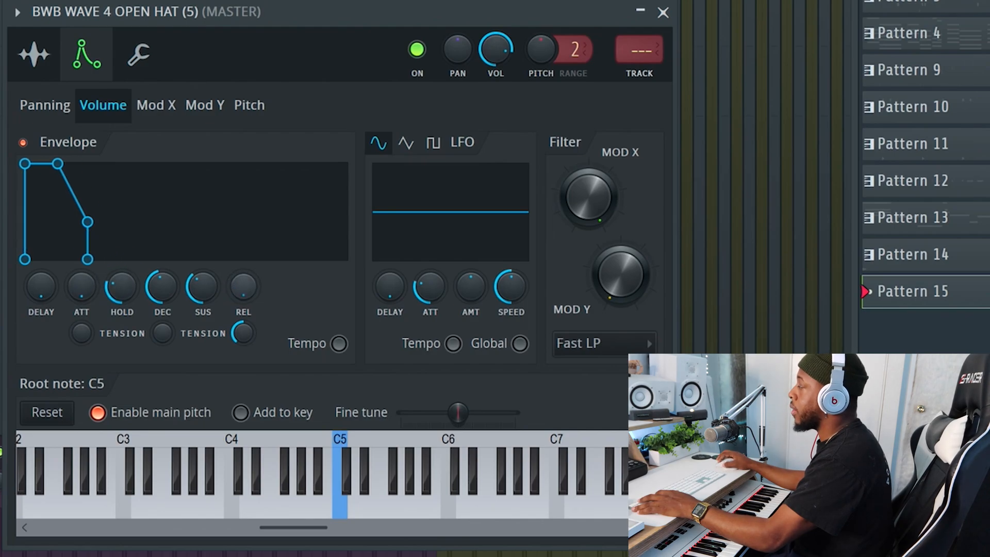
key("space")
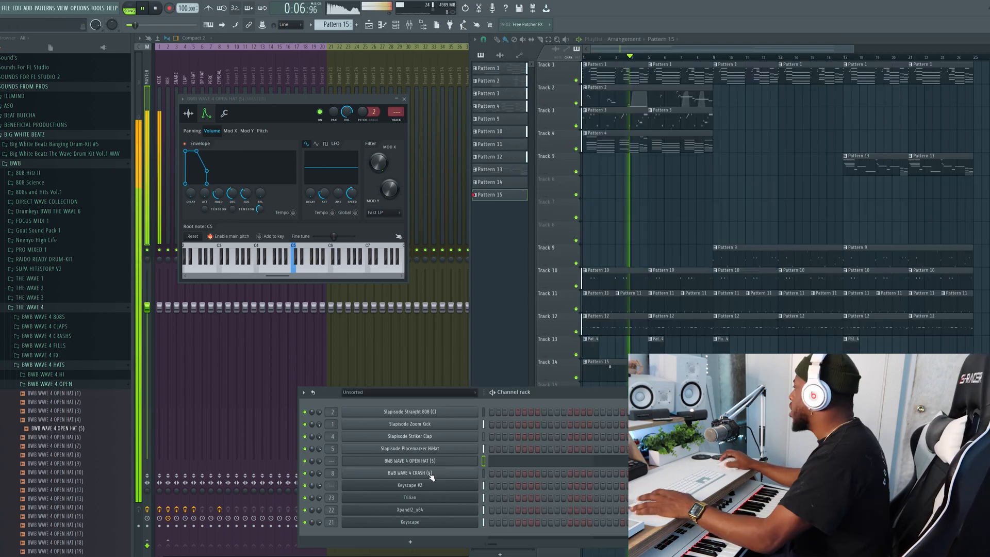
key("space")
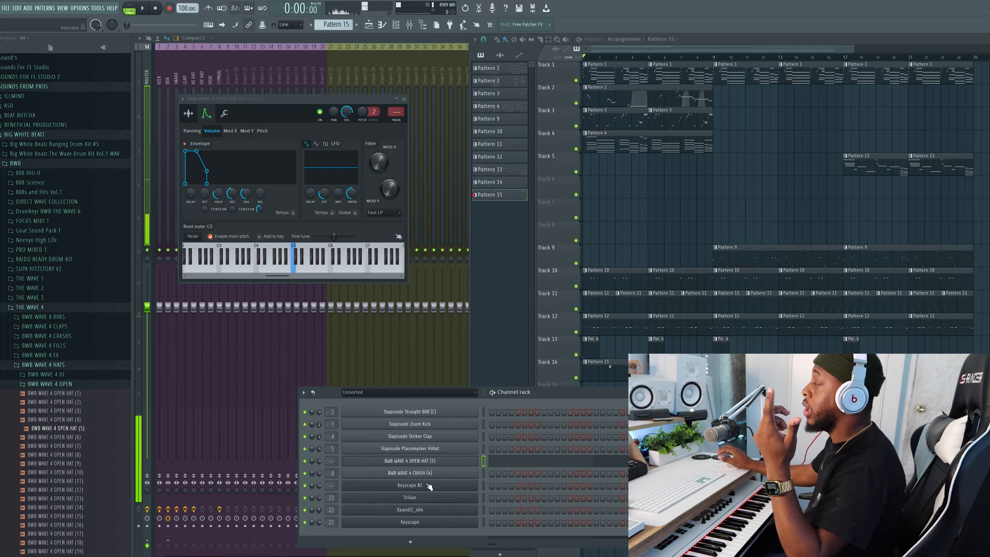
Insert an Arcade instrument channel above Keyscape #2
right_click(427, 486)
mouse_move(493, 502)
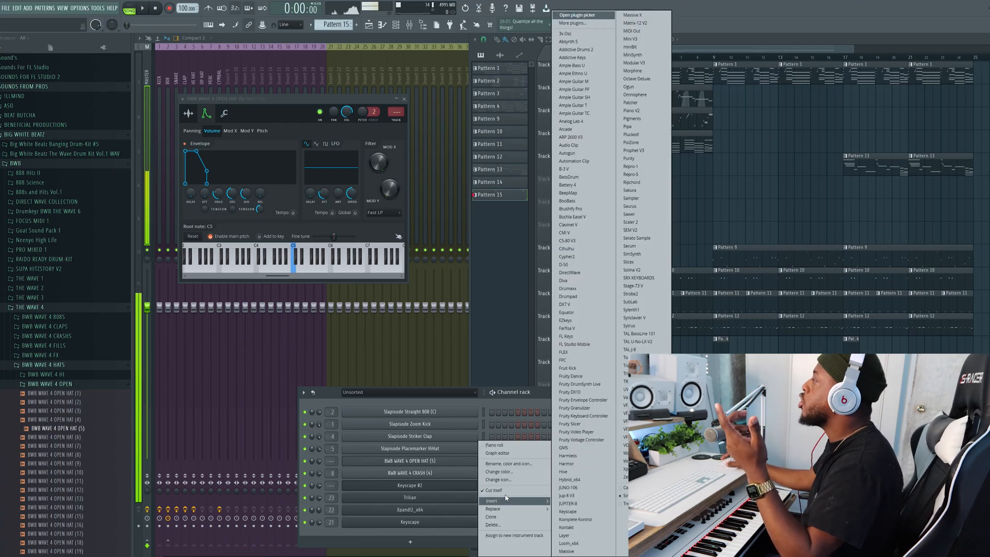
left_click(566, 129)
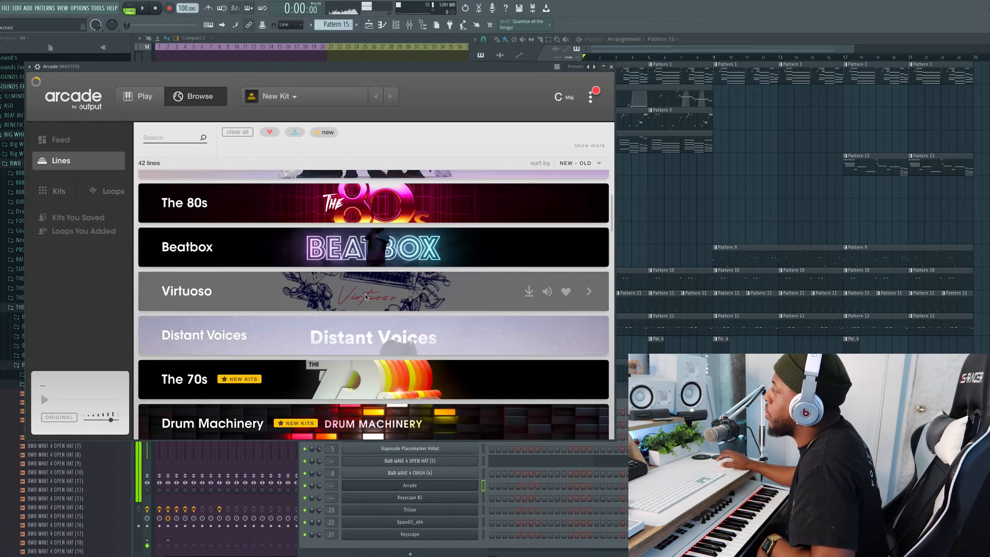
Load the Reciprocate vocal kit from Arcade's Hooked line and set its session key to C min
scroll(559, 324, "down", 1)
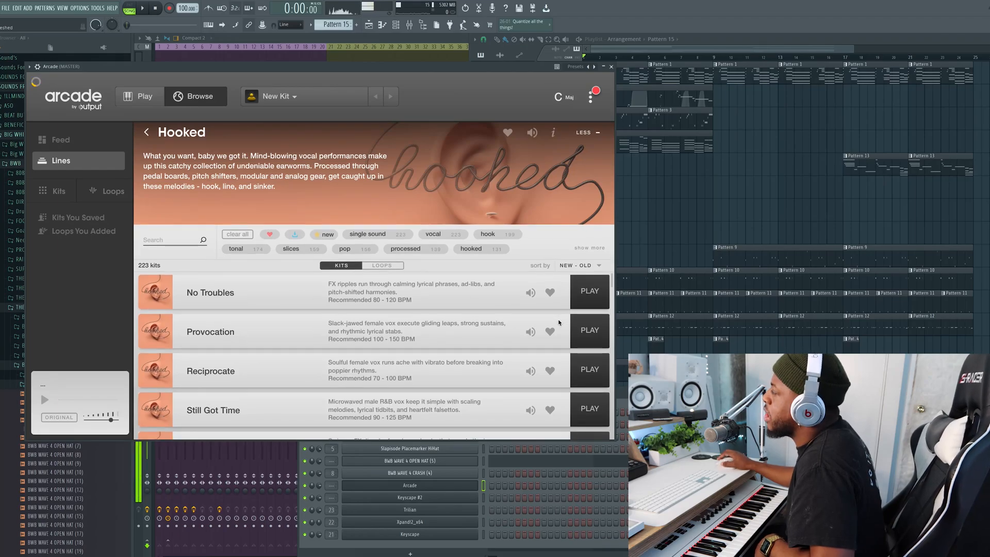
left_click(588, 367)
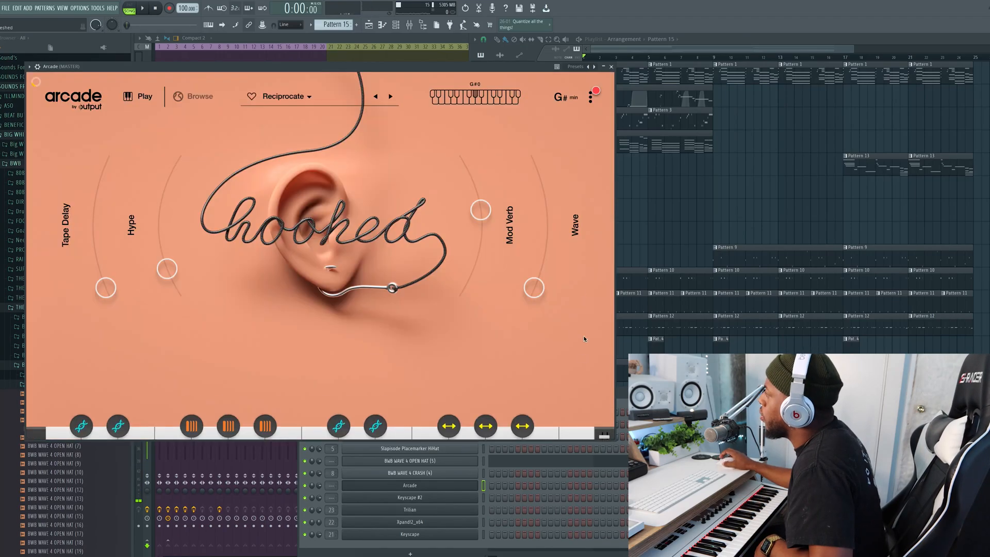
left_click(570, 103)
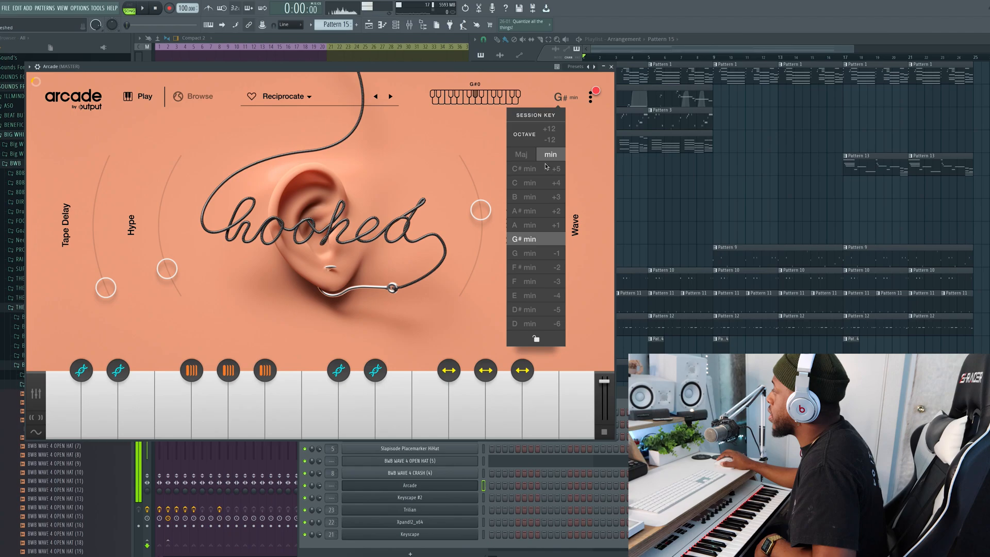
left_click(526, 183)
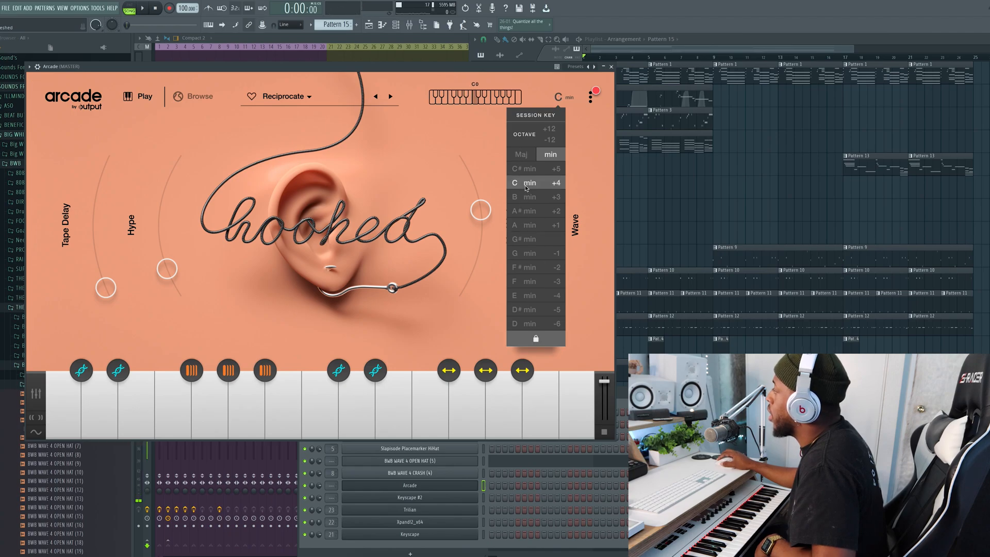